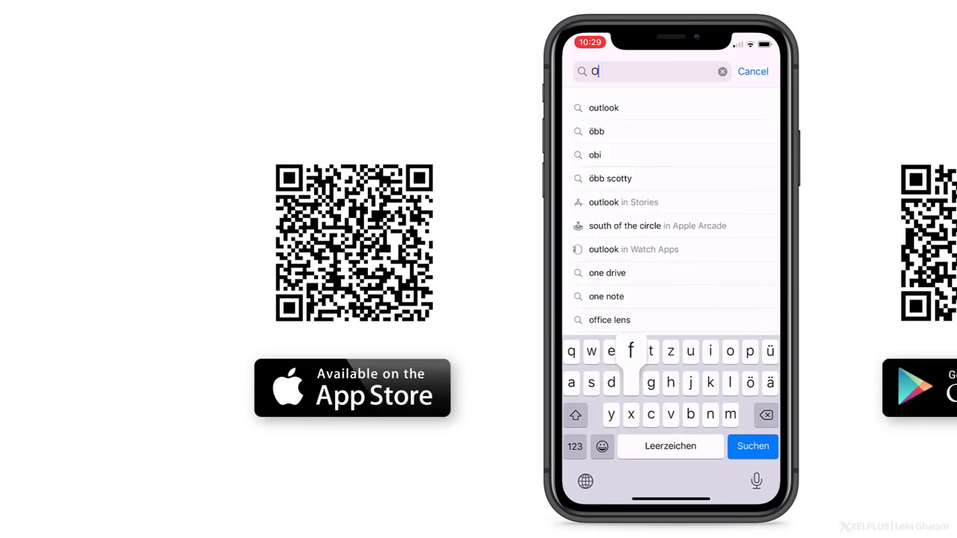
Search the App Store for Office and install the Microsoft Office app.
{"action": "type", "text": "ffic"}
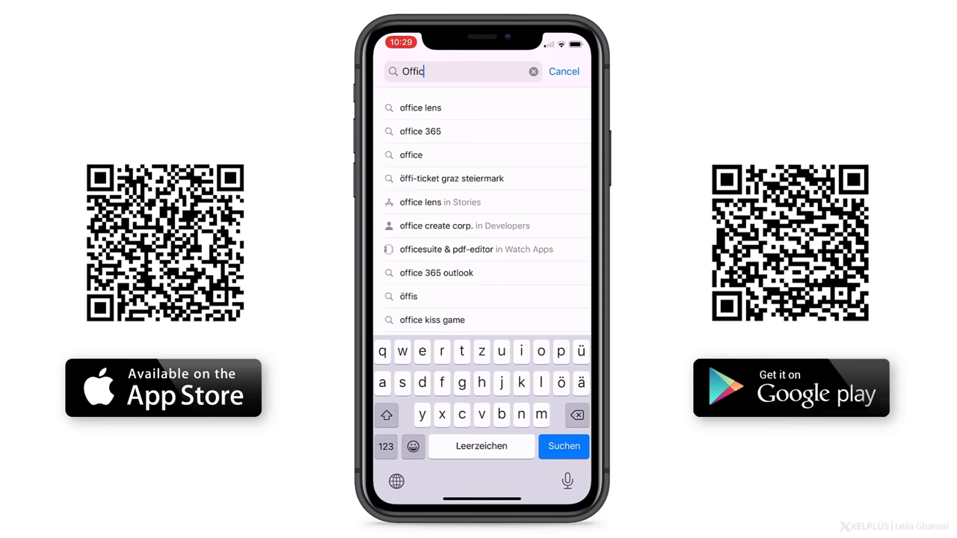
{"action": "type", "text": "e"}
{"action": "key", "text": "Return"}
{"action": "left_click", "coordinate": [555, 122]}
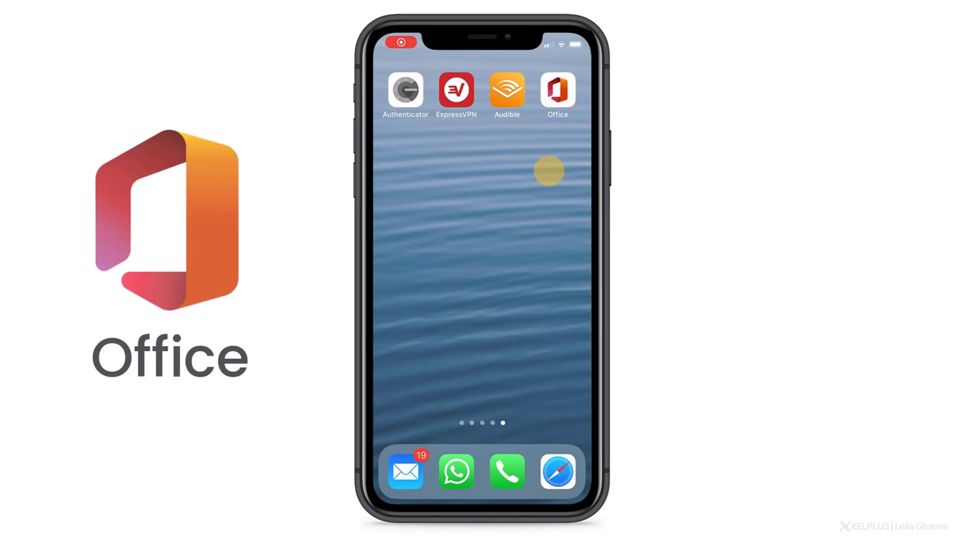
In Office, choose Actions > Sign a PDF and reach the Choose files list with the XelFit contract.
{"action": "left_click", "coordinate": [557, 90]}
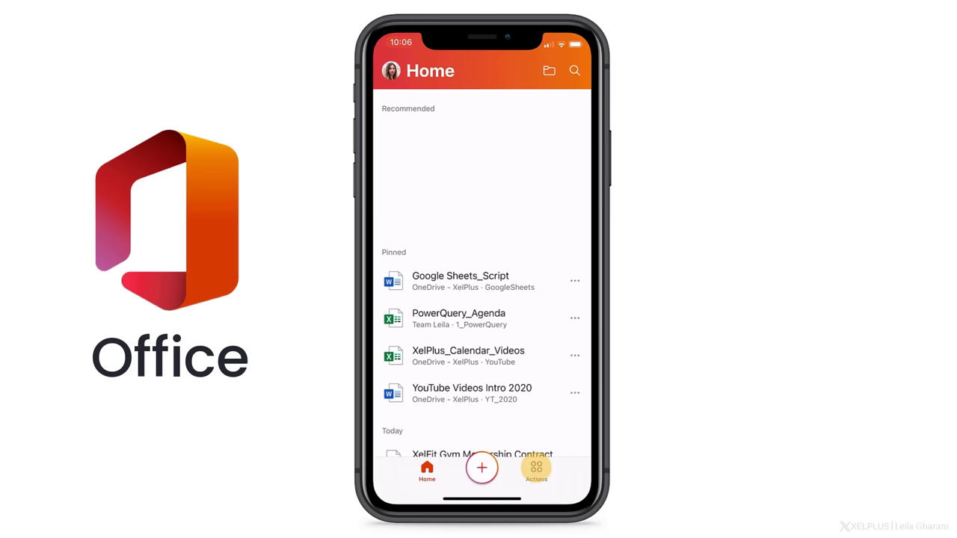
{"action": "left_click", "coordinate": [536, 468]}
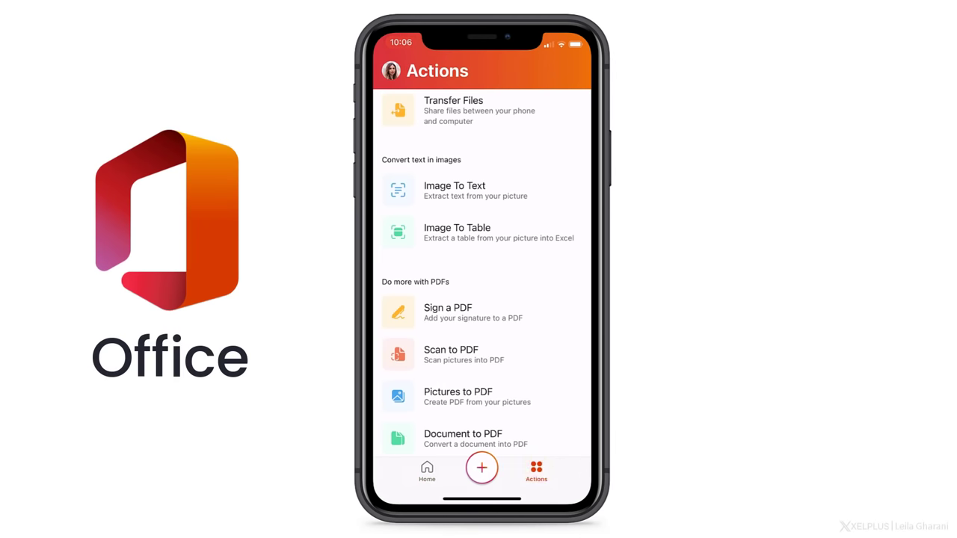
{"action": "scroll", "coordinate": [482, 269], "scroll_direction": "down", "scroll_amount": 5}
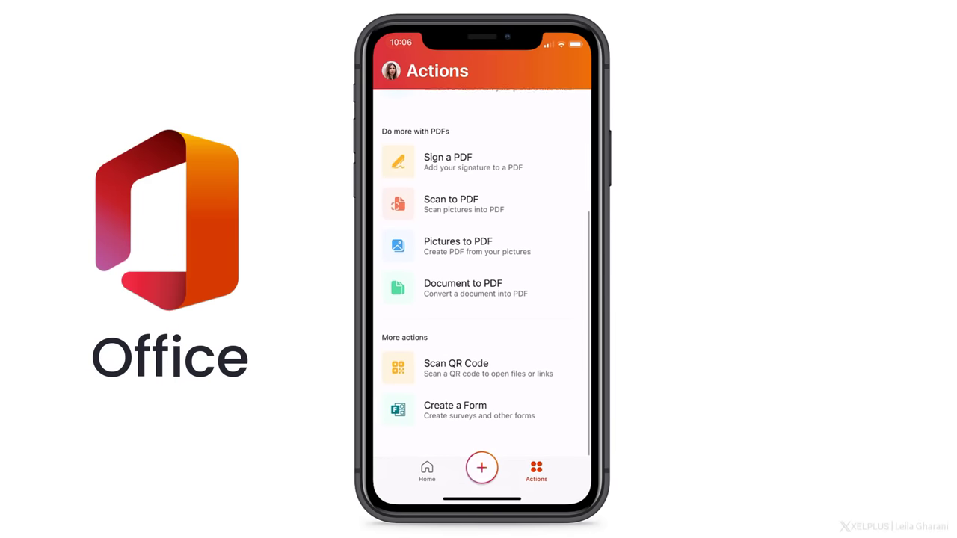
{"action": "scroll", "coordinate": [482, 269], "scroll_direction": "up", "scroll_amount": 5}
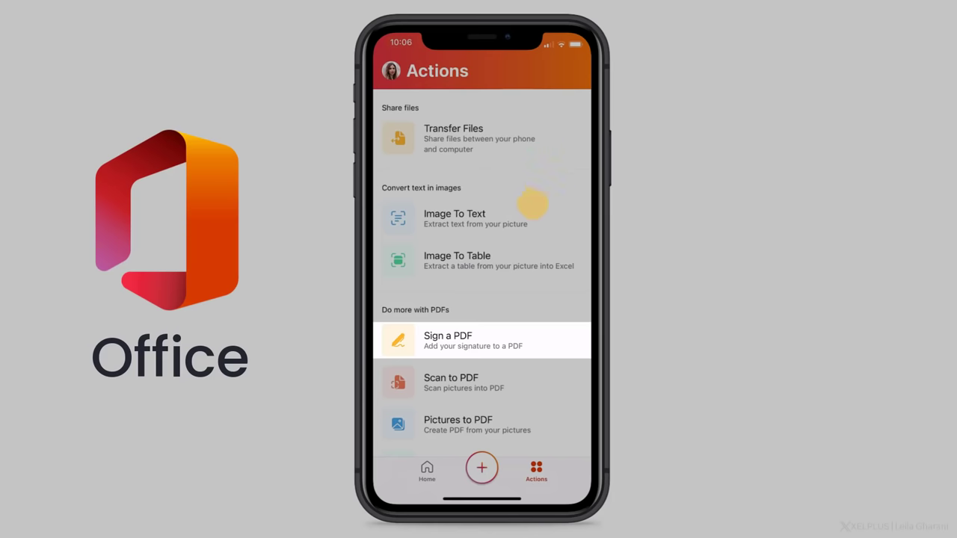
{"action": "left_click", "coordinate": [463, 338]}
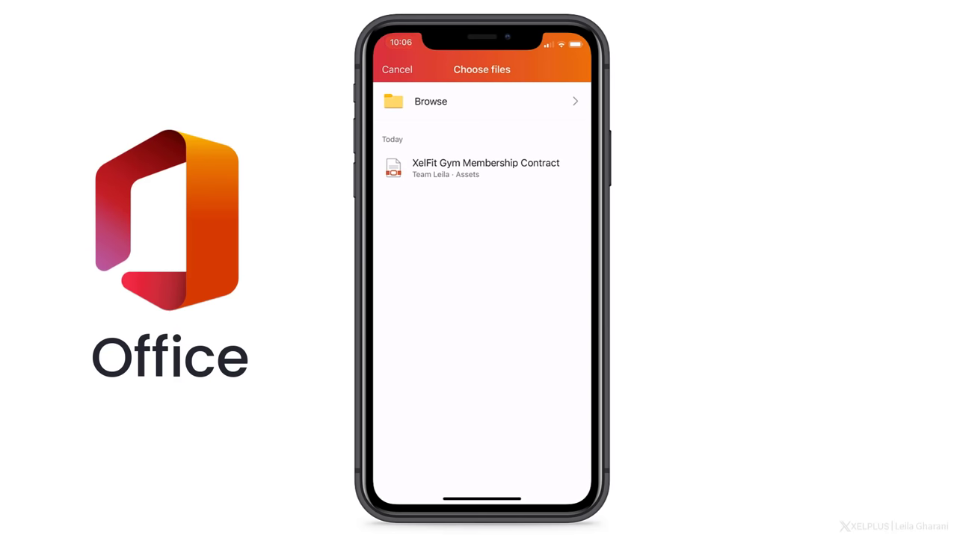
{"action": "left_click", "coordinate": [573, 101]}
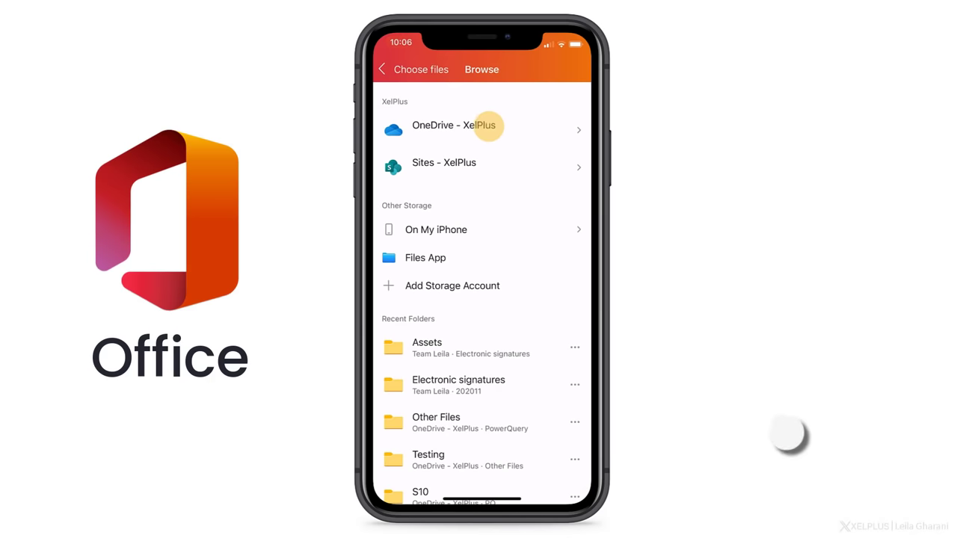
{"action": "left_click", "coordinate": [407, 69]}
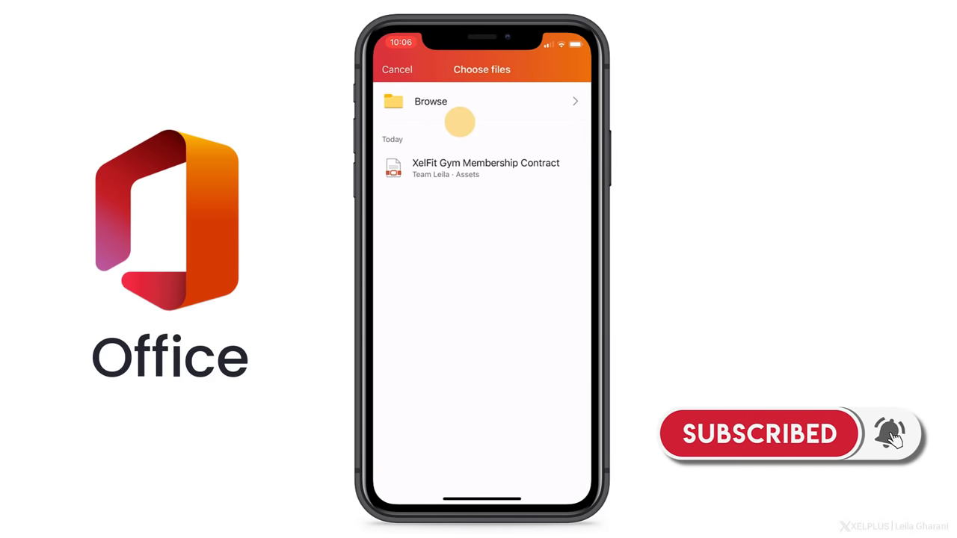
Open the XelFit Gym Membership Contract and draw a member signature, with Store Signature on.
{"action": "left_click", "coordinate": [490, 162]}
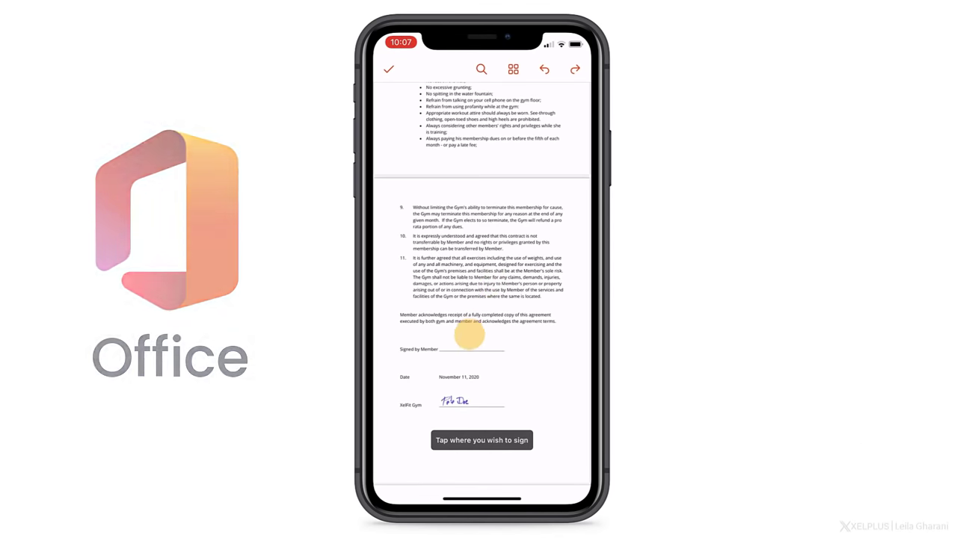
{"action": "left_click", "coordinate": [468, 349]}
{"action": "mouse_move", "coordinate": [378, 207]}
{"action": "left_mouse_down"}
{"action": "mouse_move", "coordinate": [363, 275]}
{"action": "mouse_move", "coordinate": [432, 255]}
{"action": "left_mouse_up"}
{"action": "mouse_move", "coordinate": [467, 217]}
{"action": "left_mouse_down"}
{"action": "mouse_move", "coordinate": [478, 269]}
{"action": "mouse_move", "coordinate": [564, 209]}
{"action": "mouse_move", "coordinate": [542, 265]}
{"action": "mouse_move", "coordinate": [656, 269]}
{"action": "left_mouse_up"}
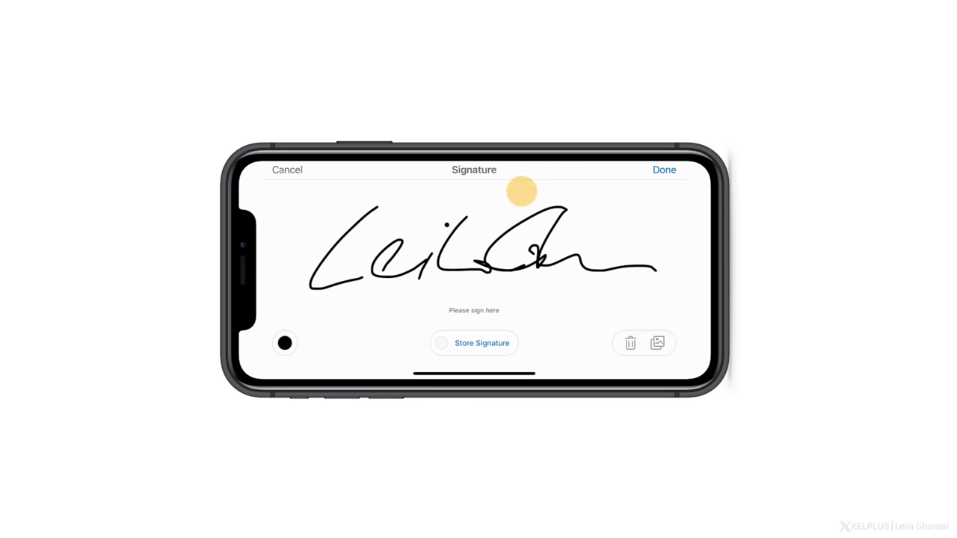
{"action": "left_click", "coordinate": [285, 344]}
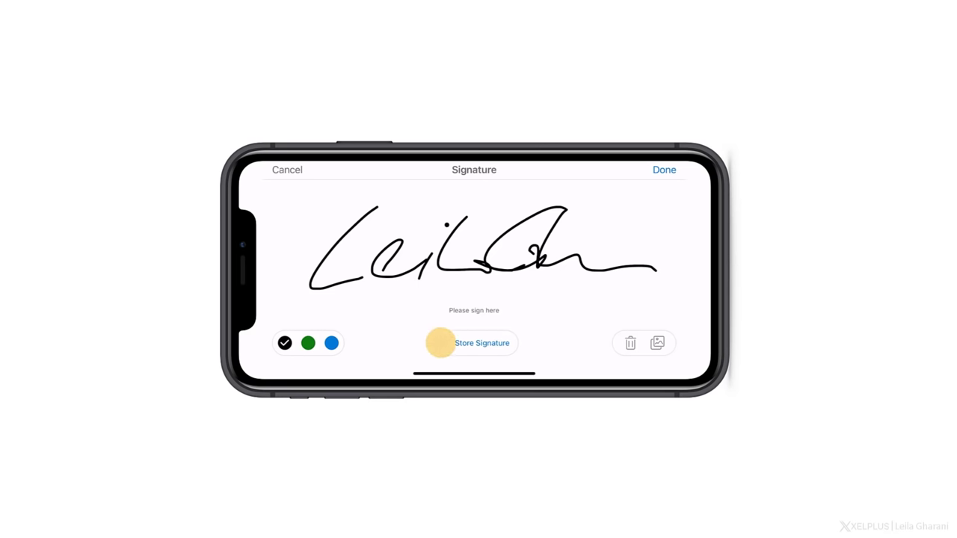
{"action": "left_click", "coordinate": [441, 343]}
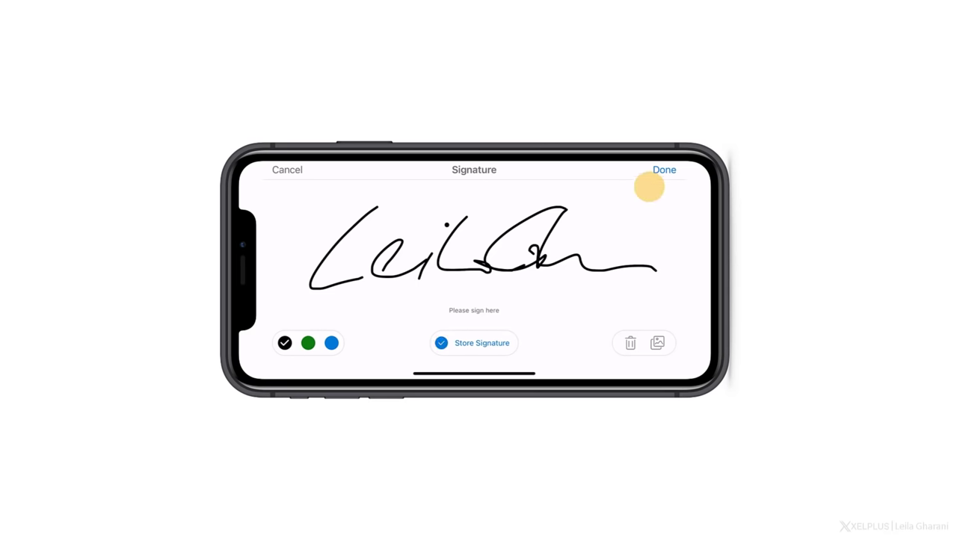
{"action": "left_click", "coordinate": [664, 170]}
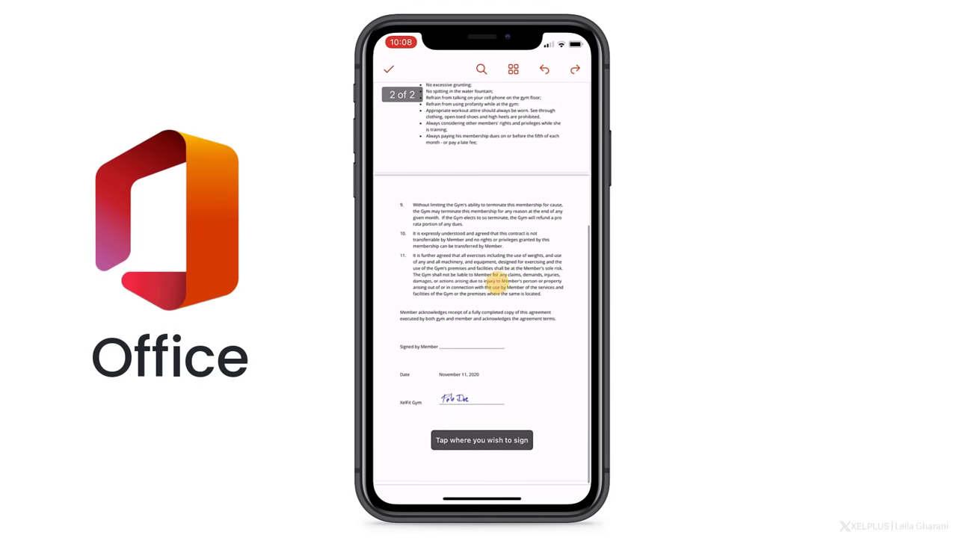
Place the stored signature on the Signed by Member line.
{"action": "left_click_drag", "start_coordinate": [498, 280], "coordinate": [467, 345]}
{"action": "left_click", "coordinate": [467, 346]}
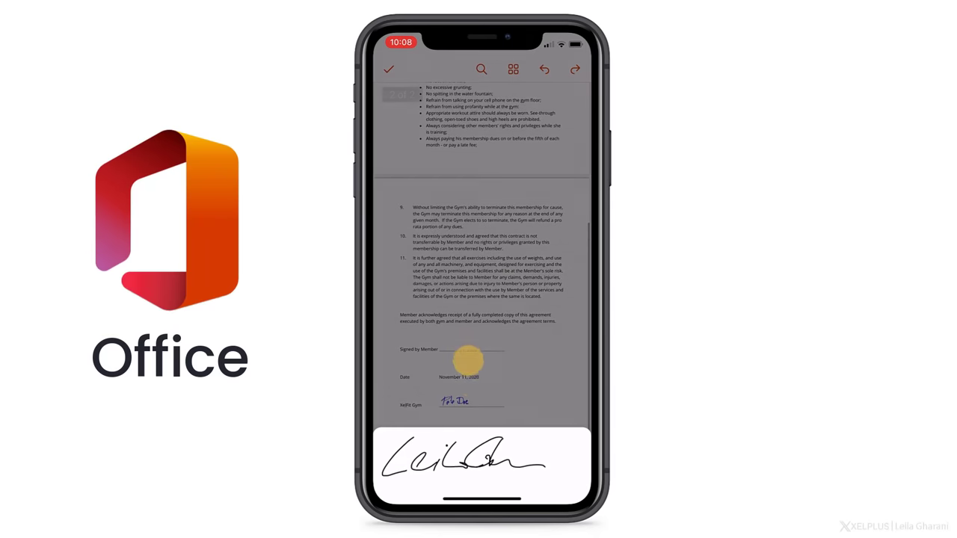
{"action": "left_click", "coordinate": [481, 453]}
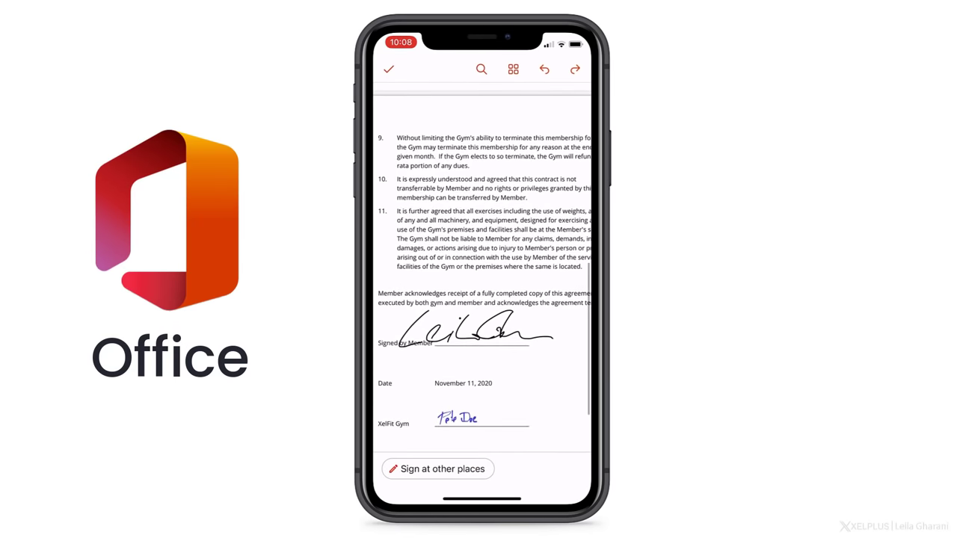
Shrink the signature to fit the line and save the contract.
{"action": "left_click", "coordinate": [554, 346]}
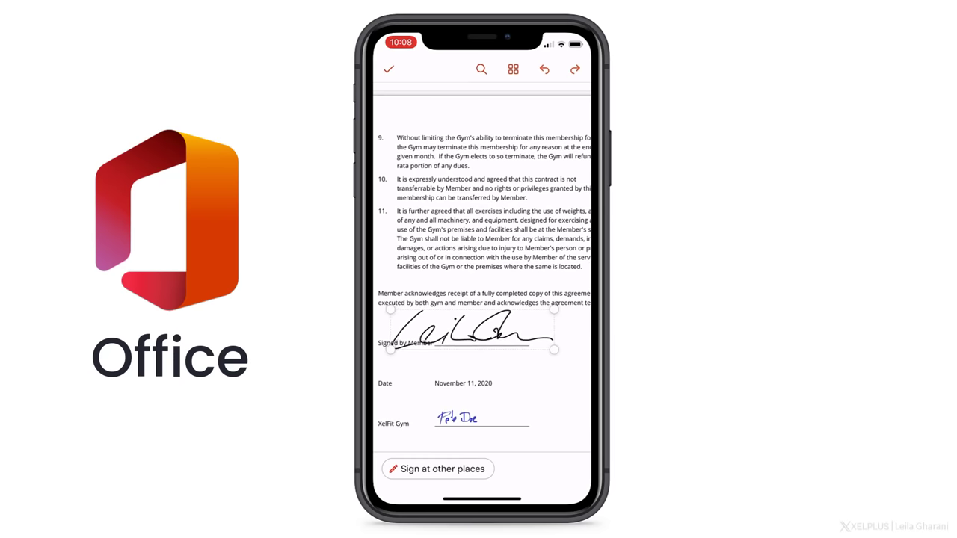
{"action": "mouse_move", "coordinate": [390, 310]}
{"action": "left_mouse_down"}
{"action": "mouse_move", "coordinate": [461, 309]}
{"action": "mouse_move", "coordinate": [476, 330]}
{"action": "left_mouse_up"}
{"action": "left_click", "coordinate": [545, 327]}
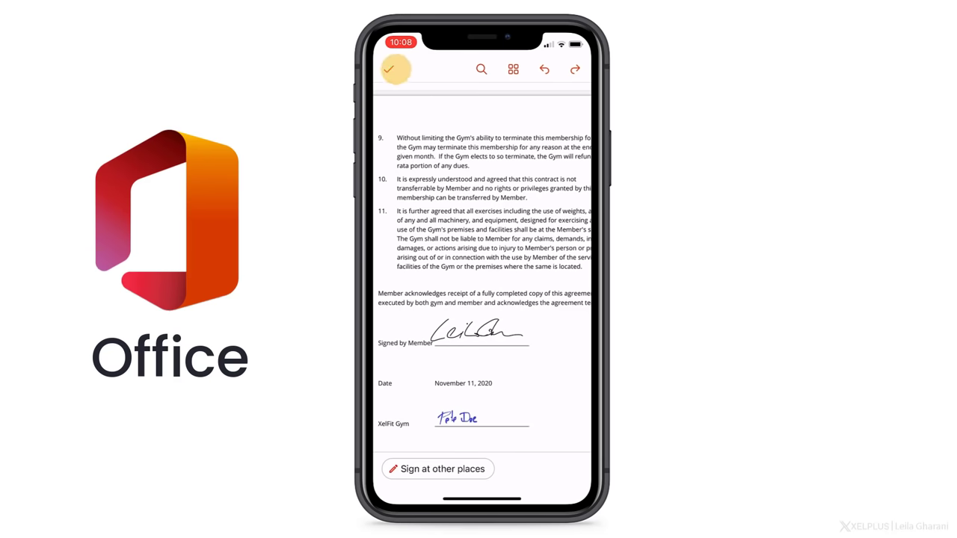
{"action": "left_click", "coordinate": [392, 69]}
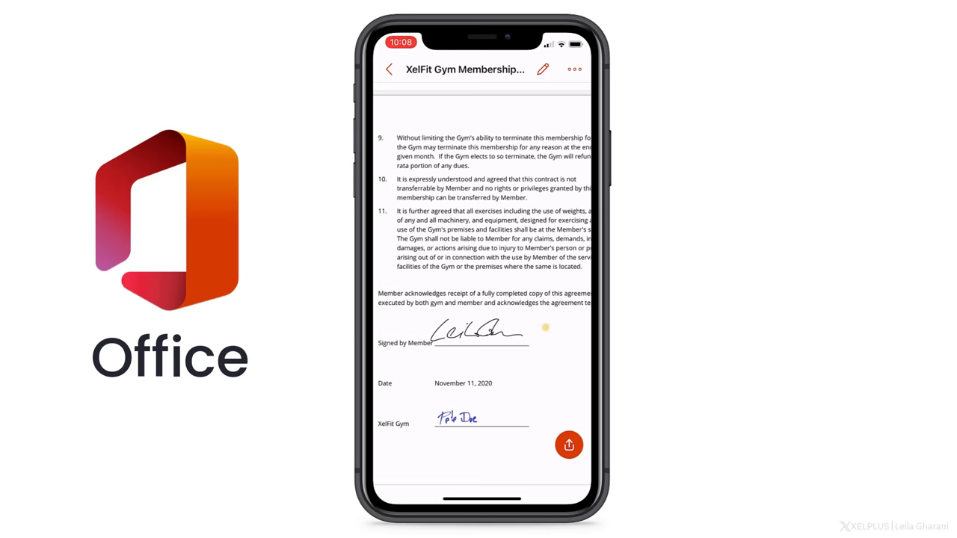
Open the contract's Share options and browse the More apps list.
{"action": "left_click", "coordinate": [569, 445]}
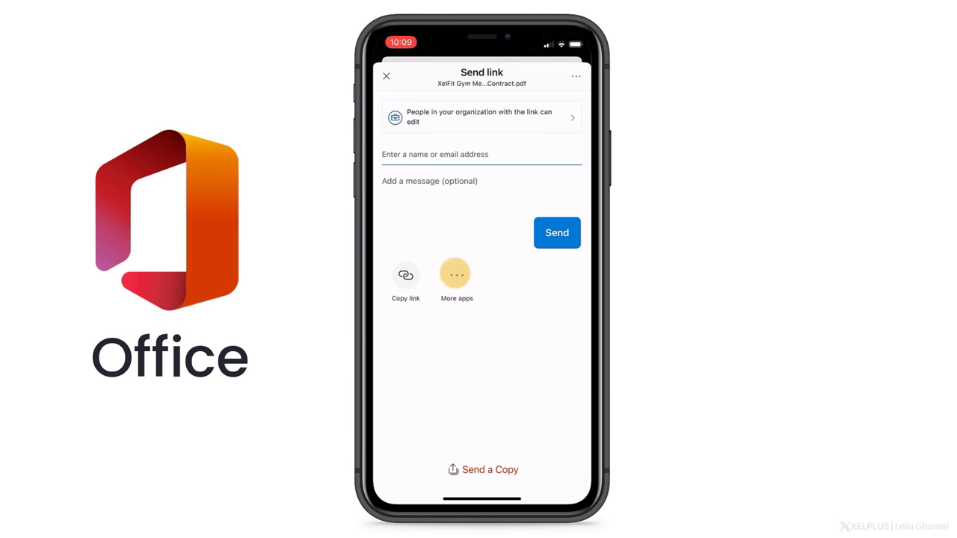
{"action": "left_click", "coordinate": [455, 274]}
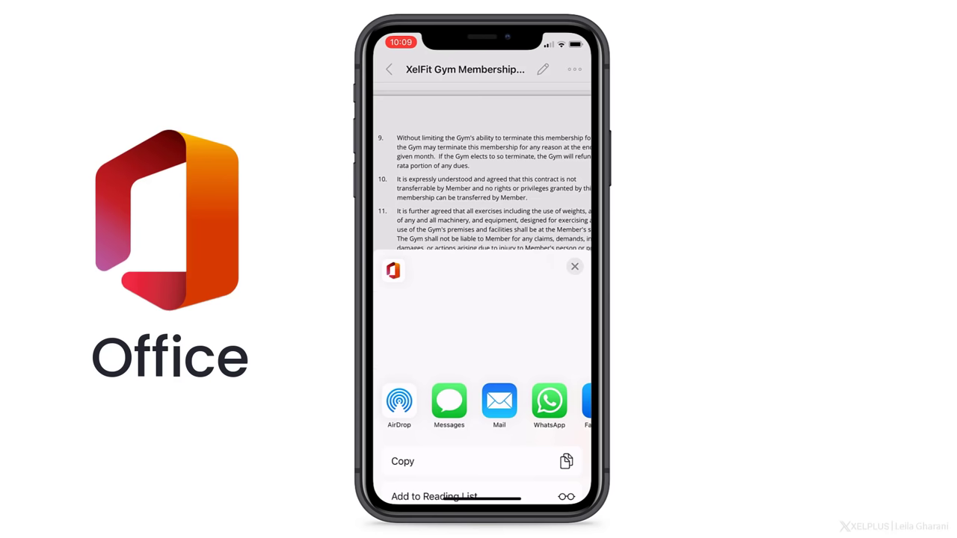
{"action": "scroll", "coordinate": [482, 404], "scroll_direction": "right", "scroll_amount": 5}
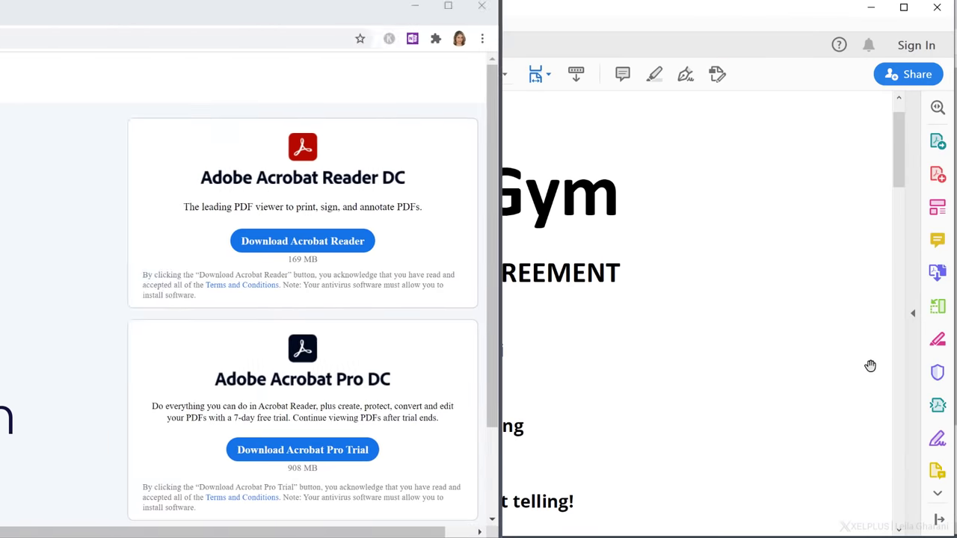
Bring Acrobat Reader forward and open Fill & Sign on the gym contract.
{"action": "left_click", "coordinate": [870, 365]}
{"action": "scroll", "coordinate": [882, 388], "scroll_direction": "down", "scroll_amount": 1}
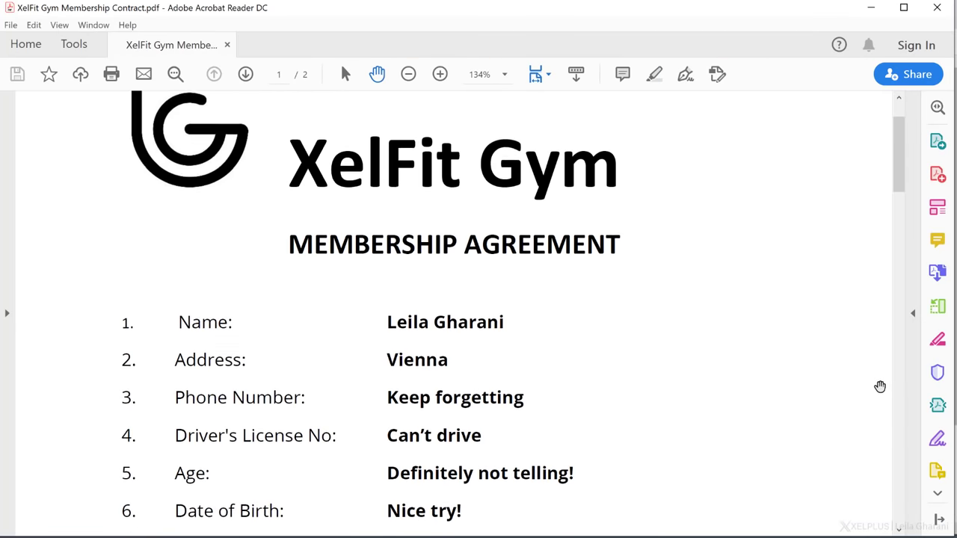
{"action": "left_click", "coordinate": [686, 75]}
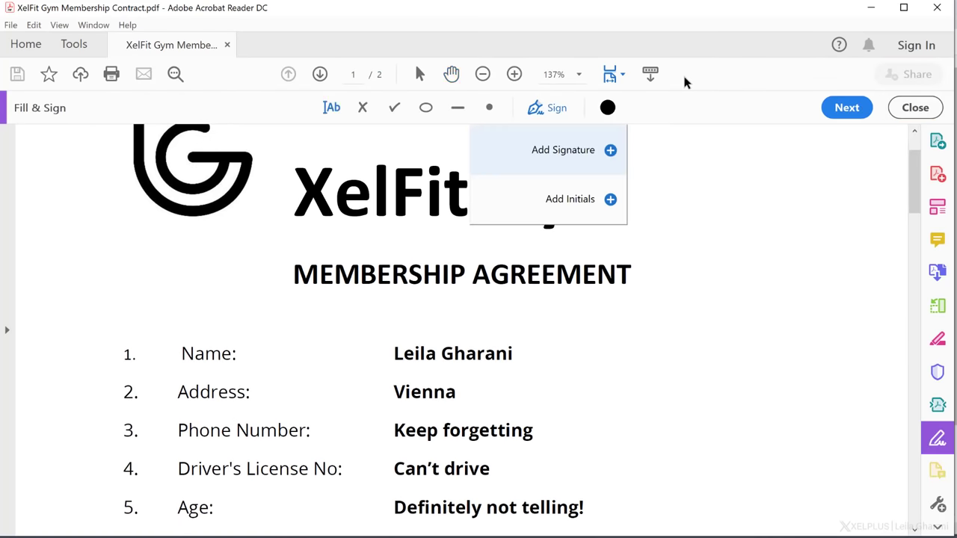
Create a typed signature of the member's name in the third, plainer handwriting style and apply it.
{"action": "left_click", "coordinate": [566, 152]}
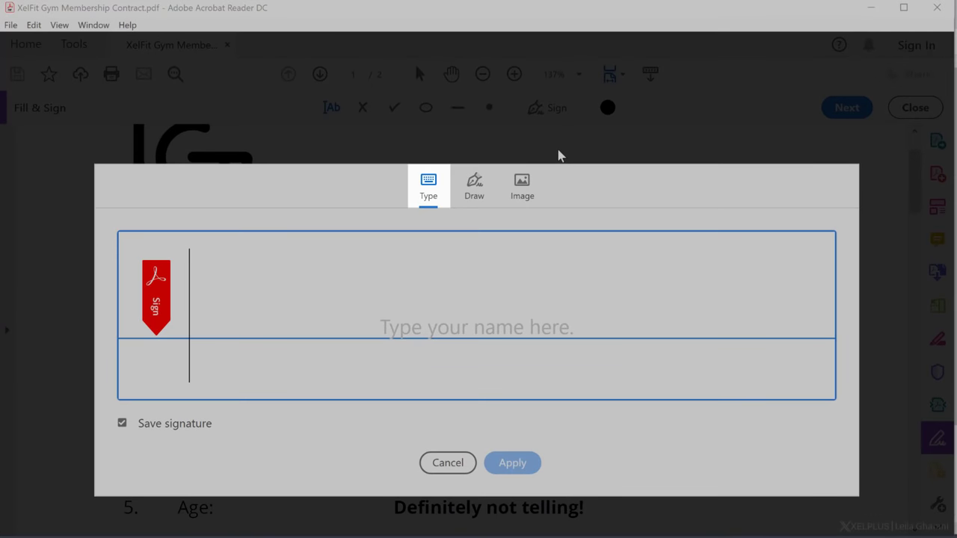
{"action": "left_click", "coordinate": [476, 186]}
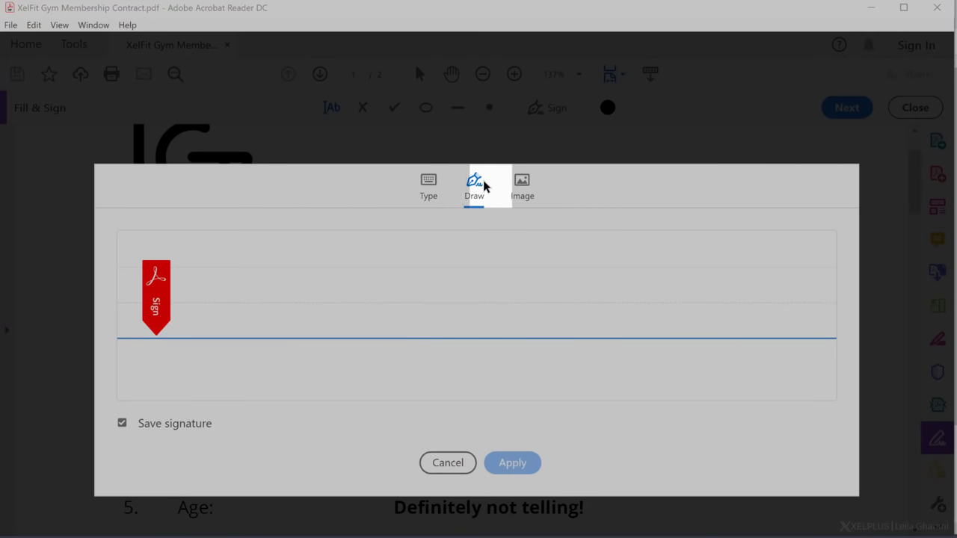
{"action": "left_click", "coordinate": [515, 182]}
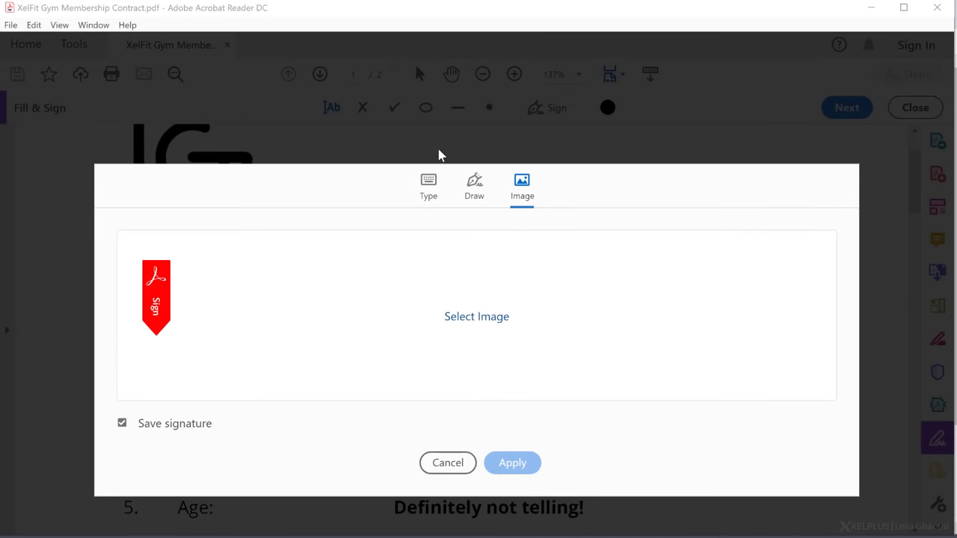
{"action": "left_click", "coordinate": [428, 185]}
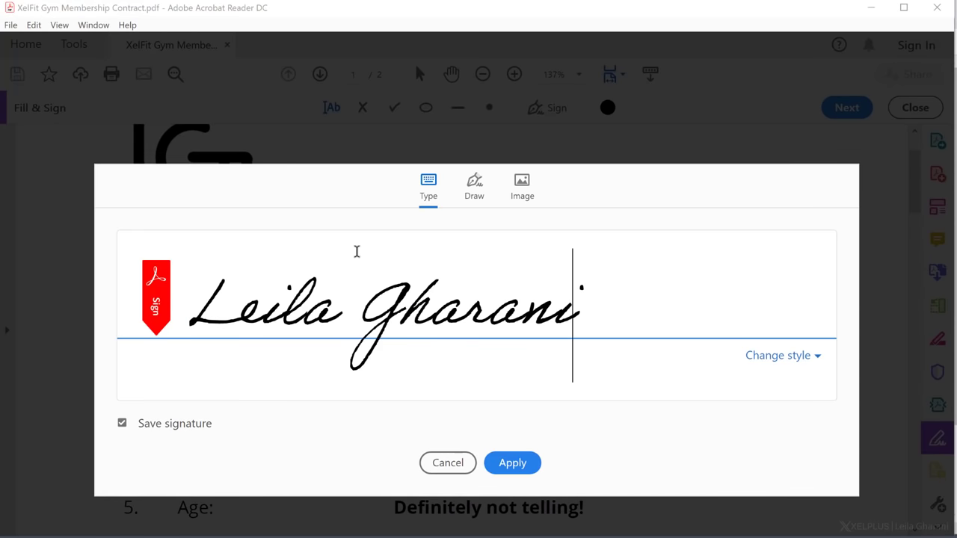
{"action": "left_click", "coordinate": [817, 357]}
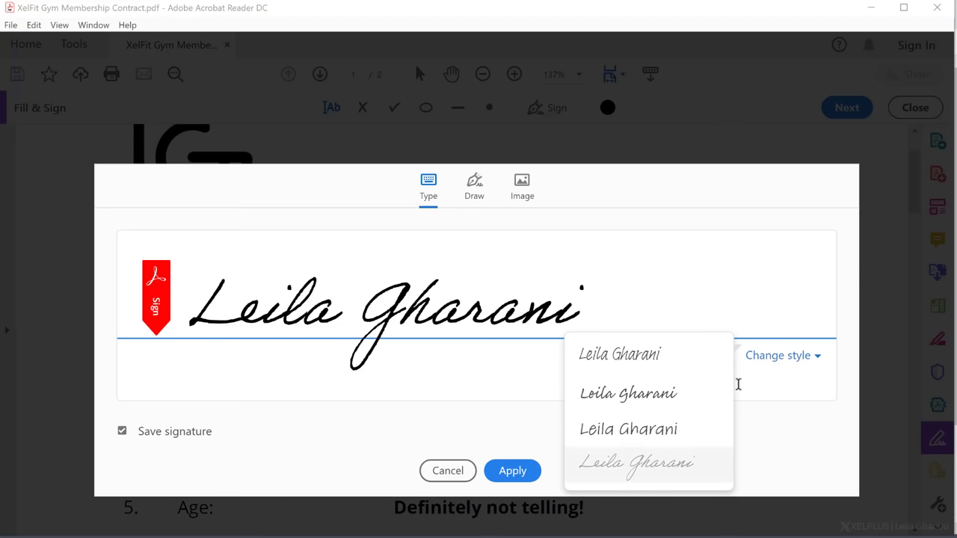
{"action": "left_click", "coordinate": [652, 425]}
{"action": "left_click", "coordinate": [511, 458]}
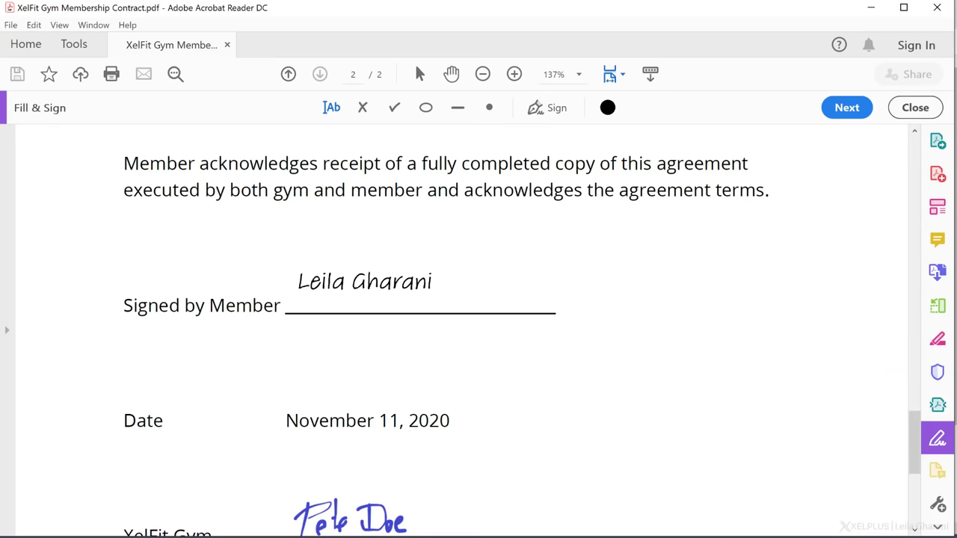
Place and enlarge the signature on the Member line, then add the member's initials beside it.
{"action": "left_click", "coordinate": [365, 286]}
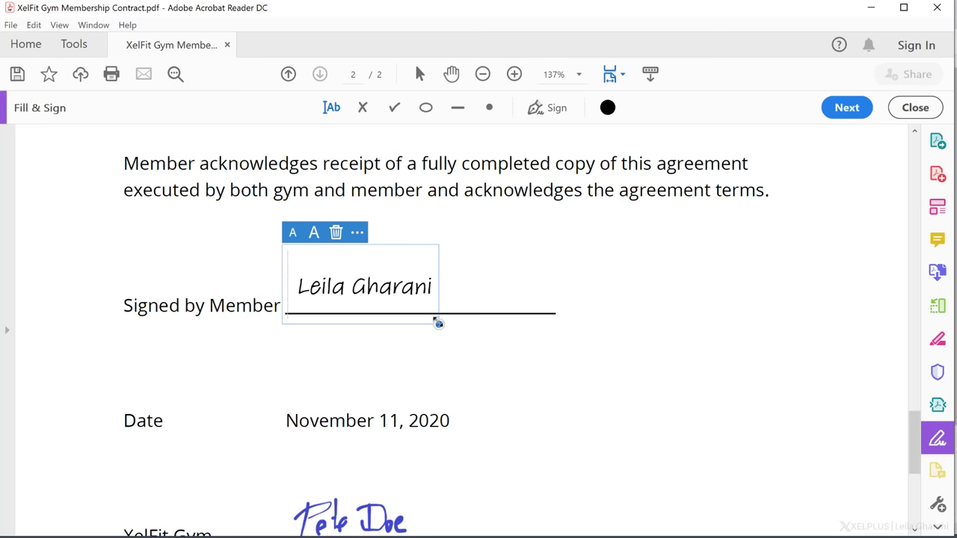
{"action": "mouse_move", "coordinate": [436, 321]}
{"action": "left_mouse_down"}
{"action": "mouse_move", "coordinate": [502, 357]}
{"action": "mouse_move", "coordinate": [464, 346]}
{"action": "left_mouse_up"}
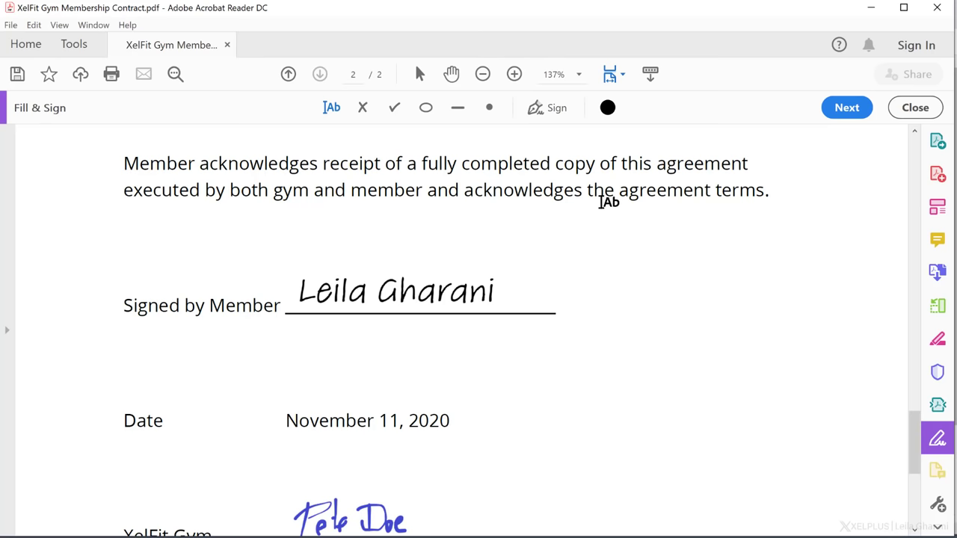
{"action": "left_click", "coordinate": [557, 112]}
{"action": "left_click", "coordinate": [569, 198]}
{"action": "type", "text": "LG"}
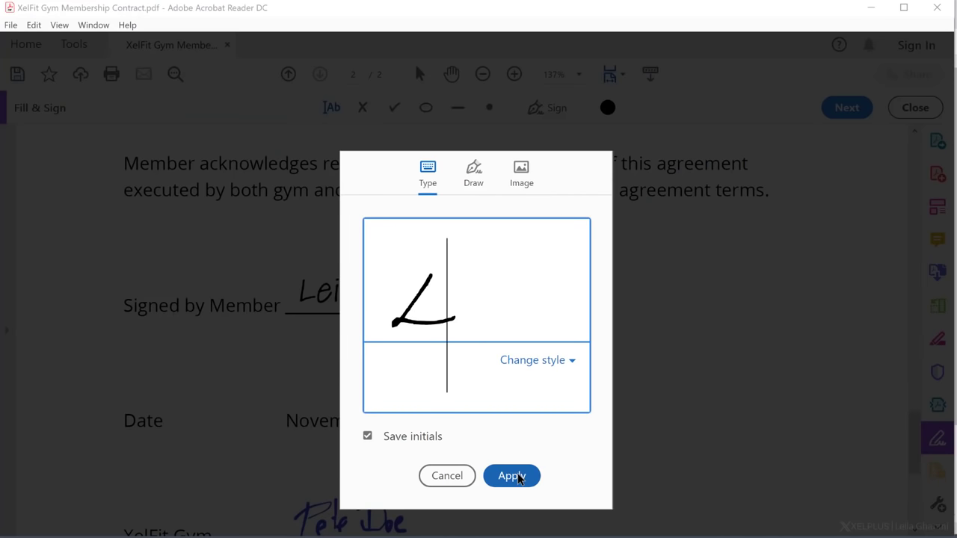
{"action": "left_click", "coordinate": [519, 476]}
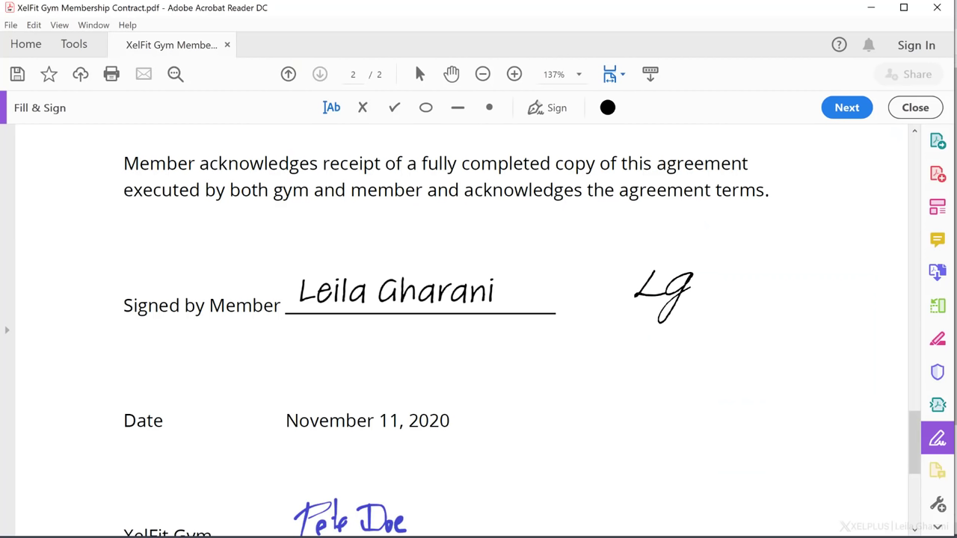
{"action": "left_click", "coordinate": [663, 296]}
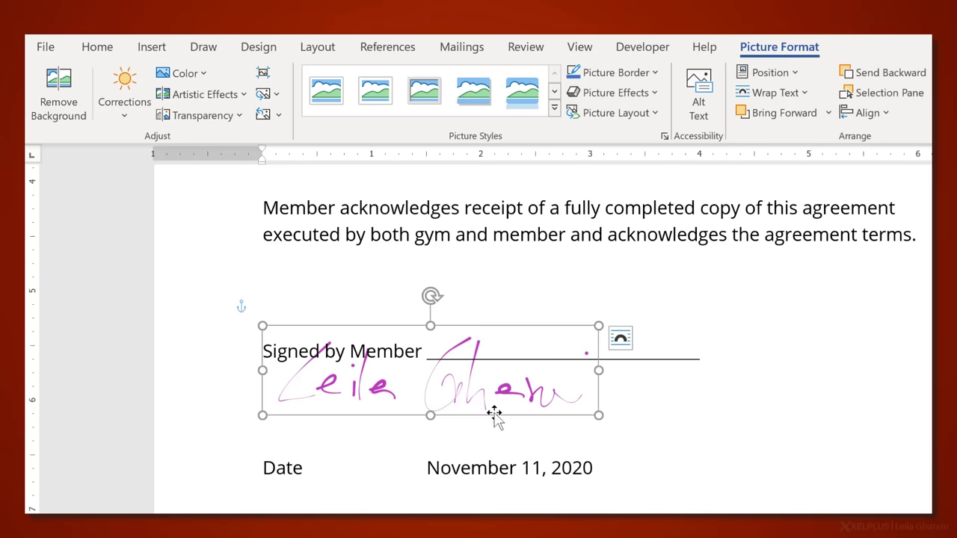
{"action": "mouse_move", "coordinate": [494, 417]}
{"action": "left_mouse_down"}
{"action": "mouse_move", "coordinate": [590, 358]}
{"action": "mouse_move", "coordinate": [682, 361]}
{"action": "left_mouse_up"}
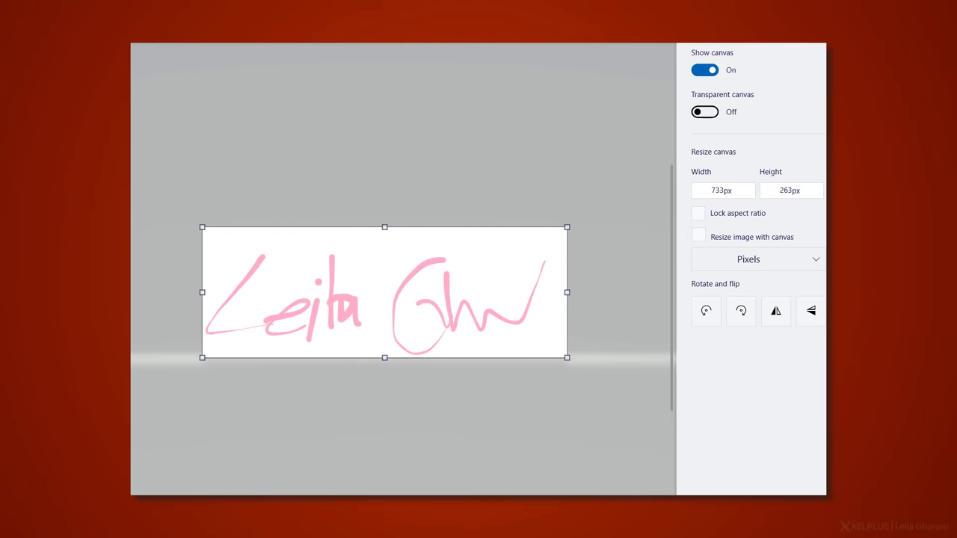
{"action": "left_click", "coordinate": [711, 113]}
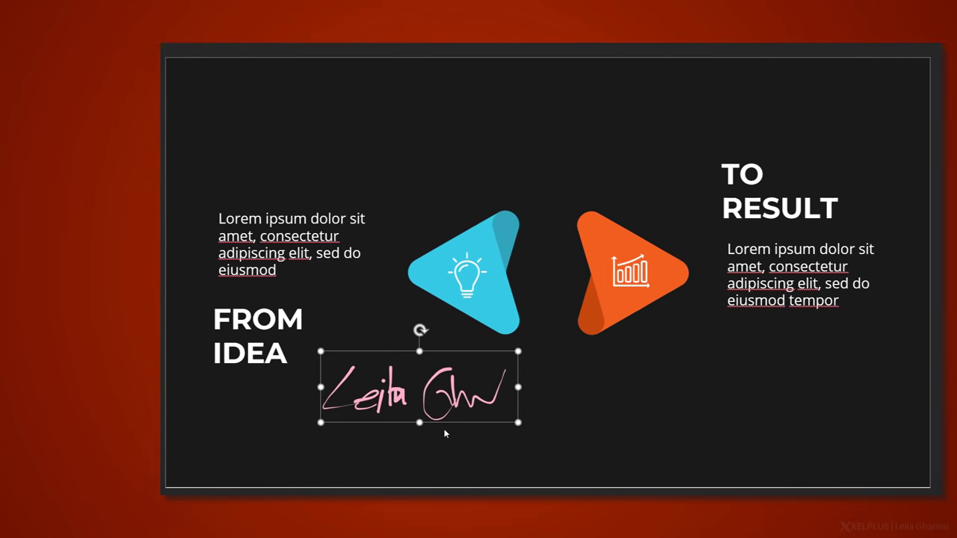
{"action": "mouse_move", "coordinate": [371, 426]}
{"action": "left_mouse_down"}
{"action": "mouse_move", "coordinate": [407, 435]}
{"action": "mouse_move", "coordinate": [498, 429]}
{"action": "left_mouse_up"}
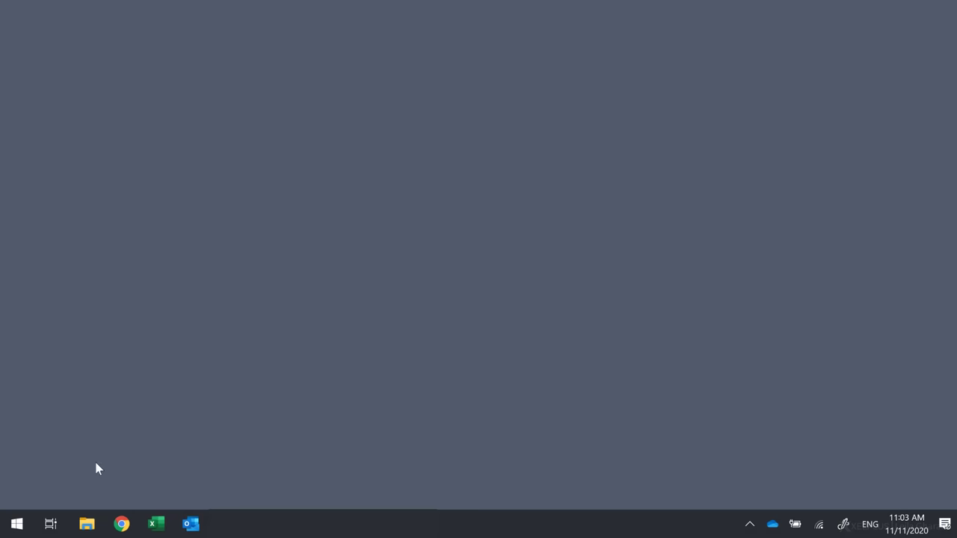
Launch Paint 3D from a Start search and start a new blank project.
{"action": "left_click", "coordinate": [18, 523]}
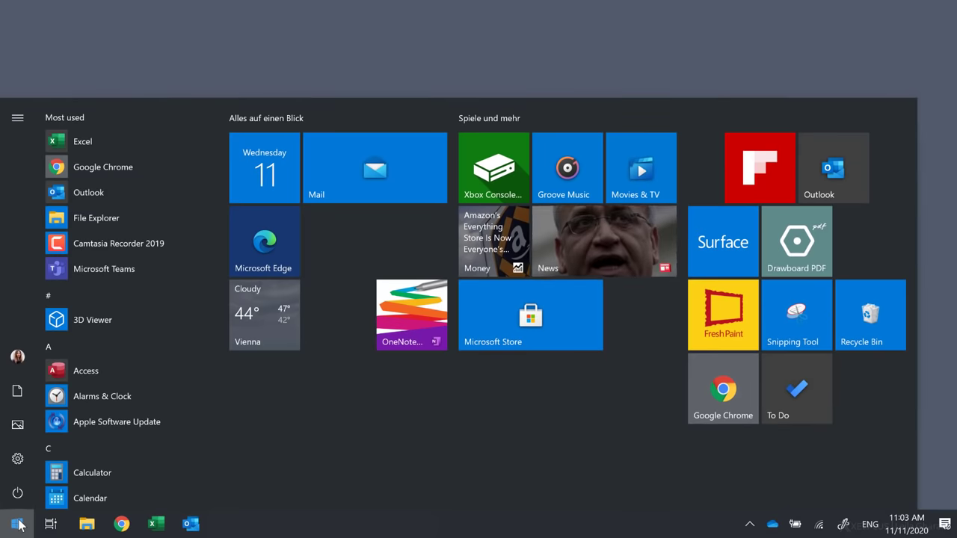
{"action": "type", "text": "paint 3"}
{"action": "left_click", "coordinate": [137, 189]}
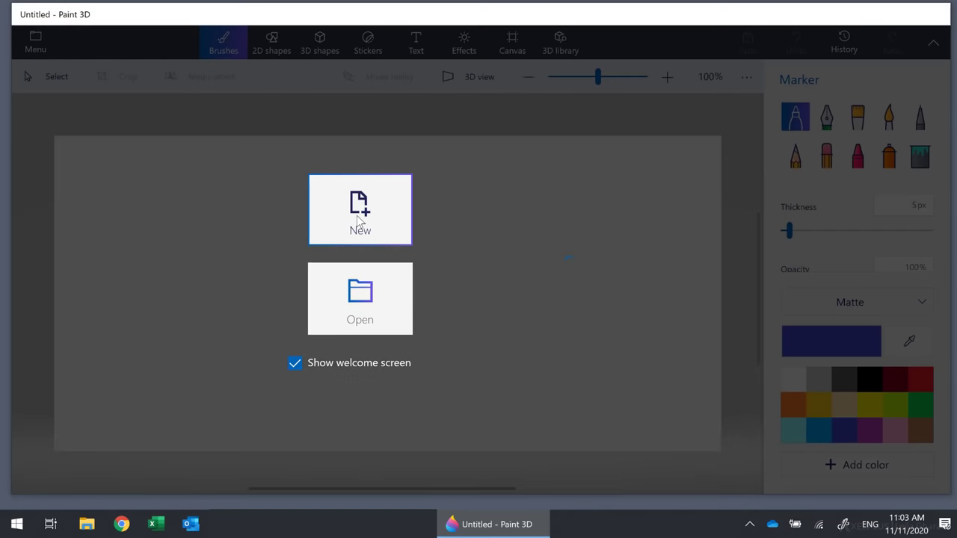
{"action": "left_click", "coordinate": [357, 216]}
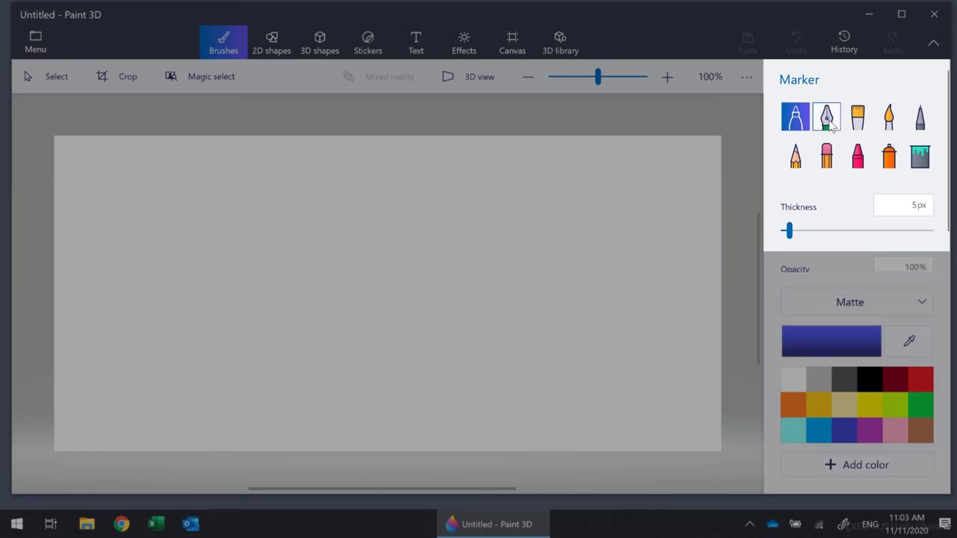
Set the brush to Calligraphy pen at 16px thickness in purple.
{"action": "left_click", "coordinate": [828, 124]}
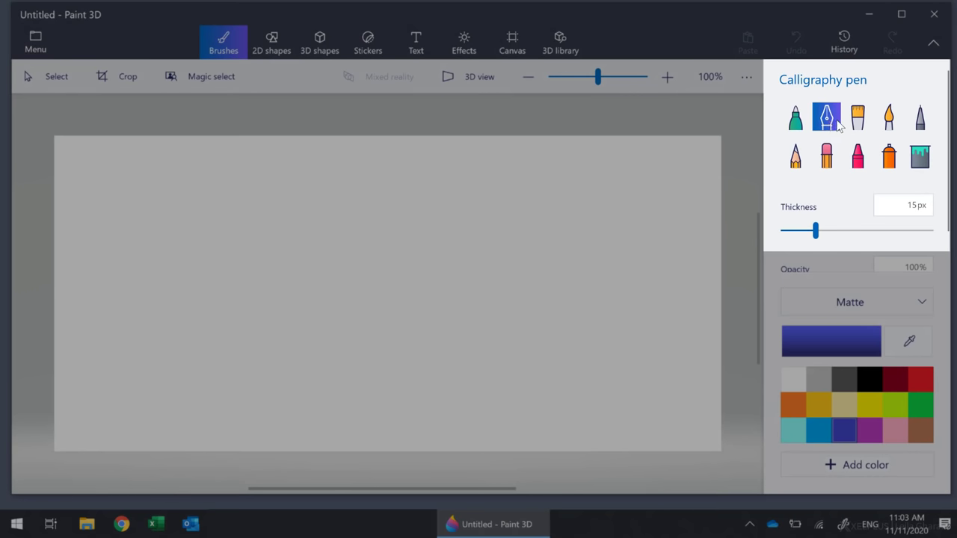
{"action": "left_click", "coordinate": [857, 122]}
{"action": "left_click", "coordinate": [887, 118]}
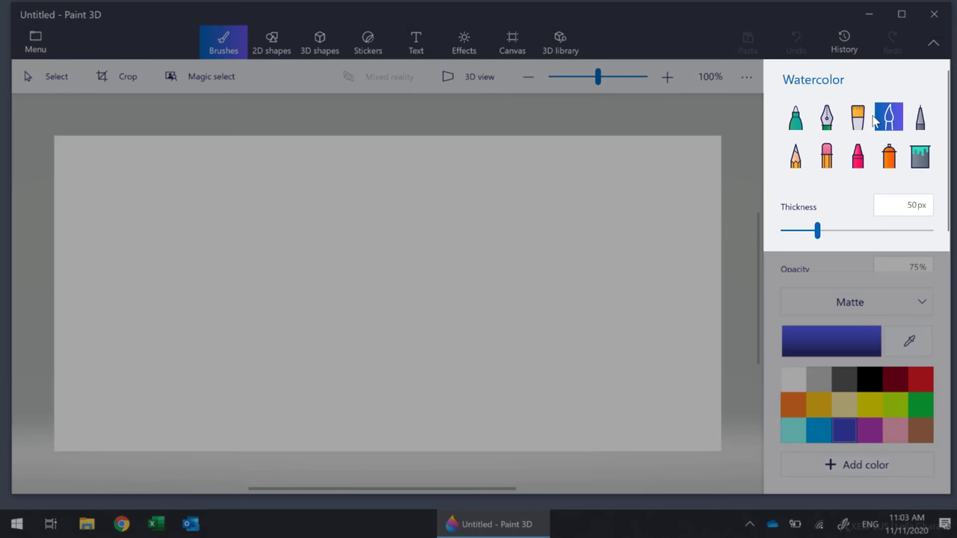
{"action": "left_click", "coordinate": [826, 118]}
{"action": "left_click_drag", "start_coordinate": [815, 231], "coordinate": [820, 232]}
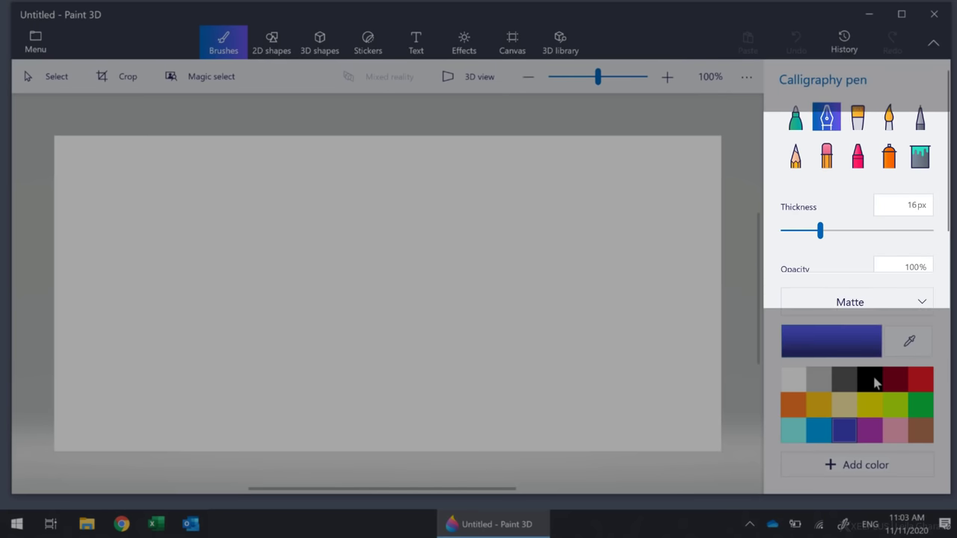
{"action": "left_click", "coordinate": [873, 434]}
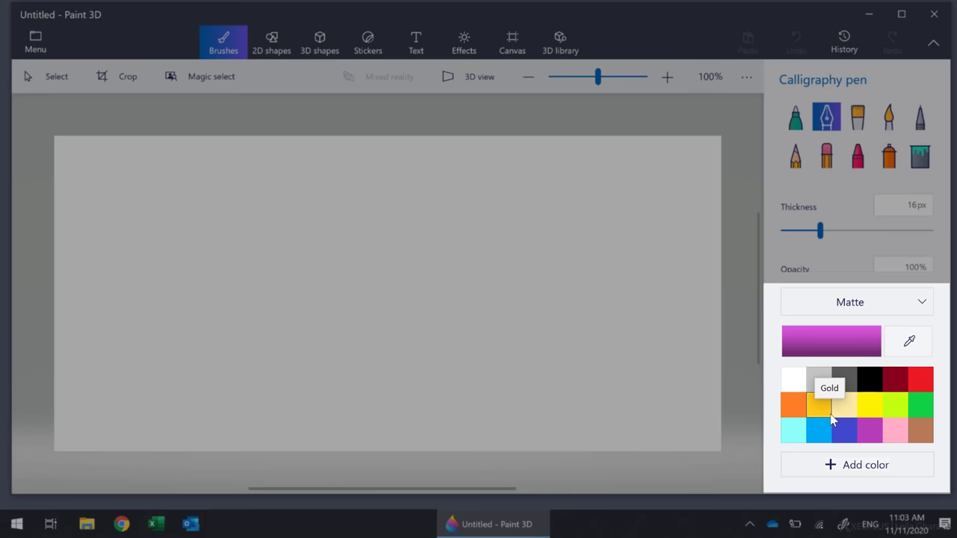
Handwrite the signature's first name and surname across the canvas, dotting the i.
{"action": "left_click_drag", "start_coordinate": [215, 224], "coordinate": [269, 284]}
{"action": "mouse_move", "coordinate": [327, 210]}
{"action": "left_mouse_down"}
{"action": "mouse_move", "coordinate": [314, 283]}
{"action": "mouse_move", "coordinate": [372, 278]}
{"action": "left_mouse_up"}
{"action": "left_click_drag", "start_coordinate": [404, 224], "coordinate": [471, 198]}
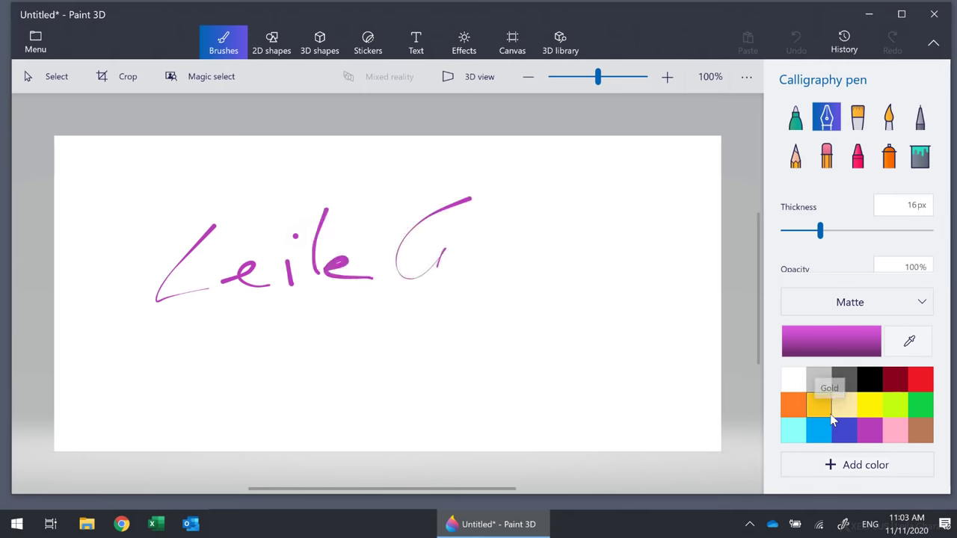
{"action": "left_click_drag", "start_coordinate": [408, 262], "coordinate": [598, 286]}
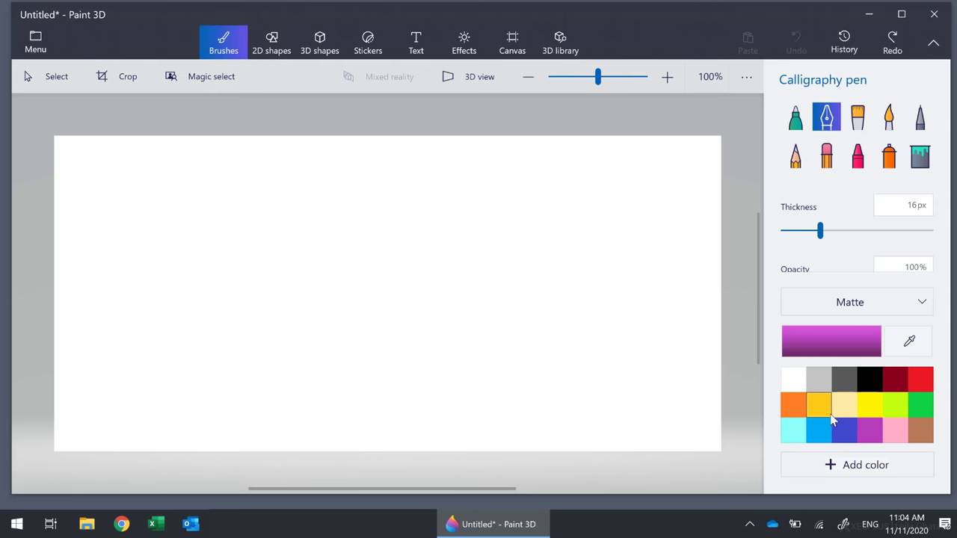
{"action": "left_click_drag", "start_coordinate": [193, 225], "coordinate": [166, 316]}
{"action": "left_click_drag", "start_coordinate": [171, 303], "coordinate": [234, 317]}
{"action": "left_click", "coordinate": [229, 265]}
{"action": "left_click_drag", "start_coordinate": [255, 238], "coordinate": [241, 321]}
{"action": "mouse_move", "coordinate": [258, 305]}
{"action": "left_mouse_down"}
{"action": "mouse_move", "coordinate": [278, 296]}
{"action": "mouse_move", "coordinate": [300, 320]}
{"action": "left_mouse_up"}
{"action": "mouse_move", "coordinate": [426, 219]}
{"action": "left_mouse_down"}
{"action": "mouse_move", "coordinate": [407, 329]}
{"action": "mouse_move", "coordinate": [451, 338]}
{"action": "left_mouse_up"}
{"action": "mouse_move", "coordinate": [468, 307]}
{"action": "left_mouse_down"}
{"action": "mouse_move", "coordinate": [515, 318]}
{"action": "mouse_move", "coordinate": [611, 315]}
{"action": "left_mouse_up"}
{"action": "left_click", "coordinate": [619, 244]}
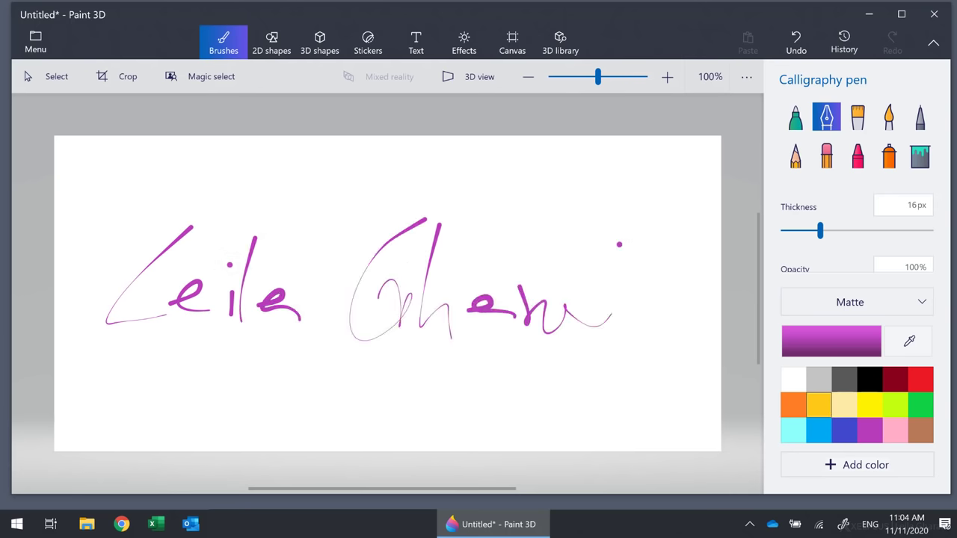
{"action": "left_click", "coordinate": [129, 83]}
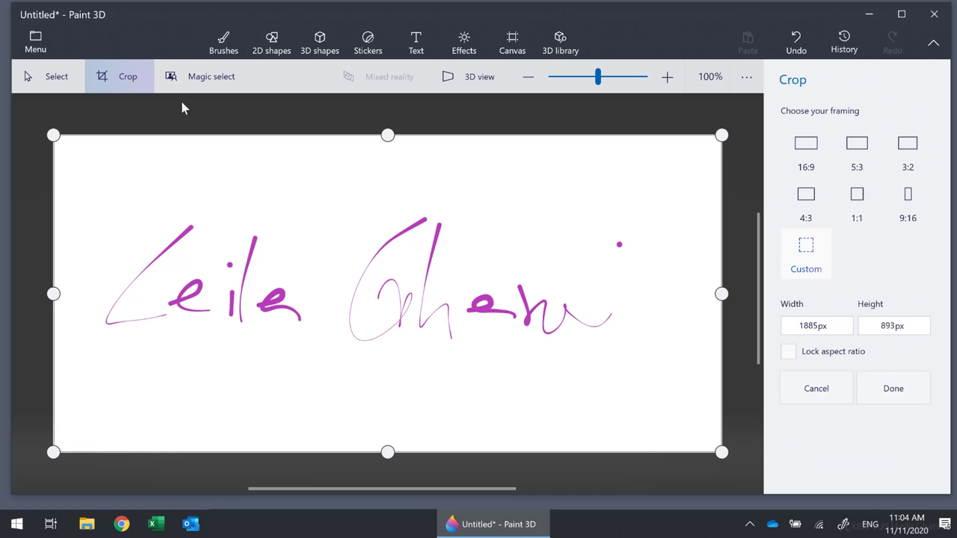
Trim the top, bottom, left and right canvas edges to the signature, leaving 1582 × 420 px.
{"action": "left_click_drag", "start_coordinate": [386, 134], "coordinate": [387, 198]}
{"action": "left_click_drag", "start_coordinate": [390, 450], "coordinate": [412, 349]}
{"action": "left_click_drag", "start_coordinate": [54, 273], "coordinate": [78, 272]}
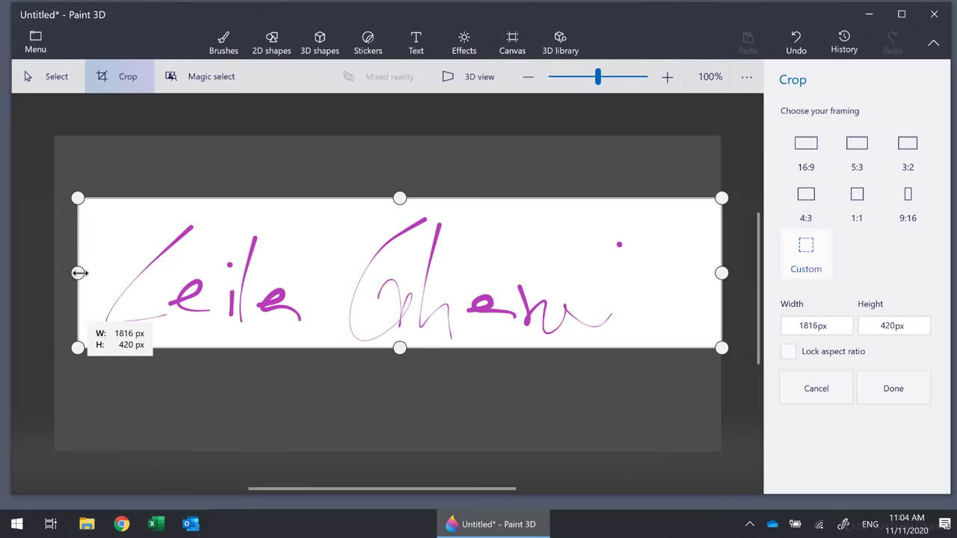
{"action": "left_click_drag", "start_coordinate": [722, 273], "coordinate": [639, 273]}
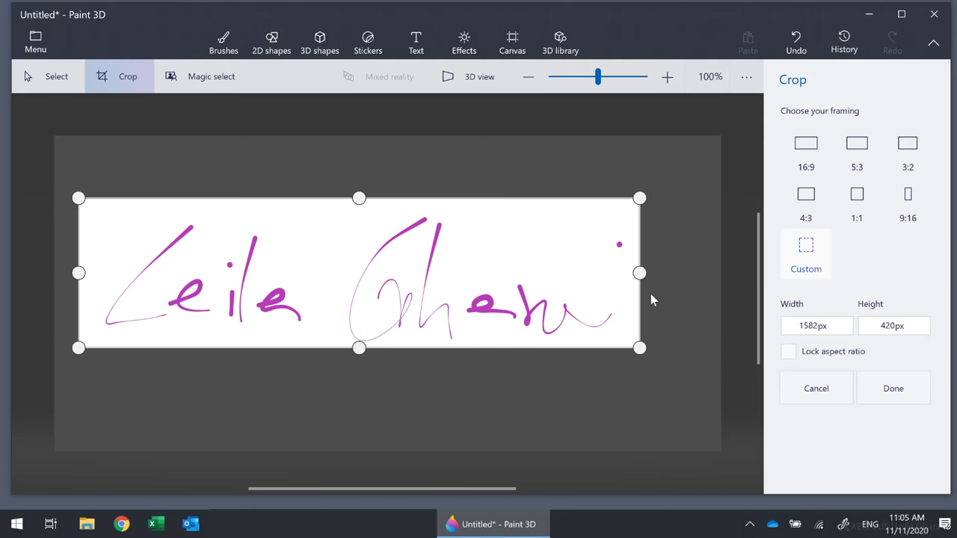
{"action": "left_click", "coordinate": [511, 46]}
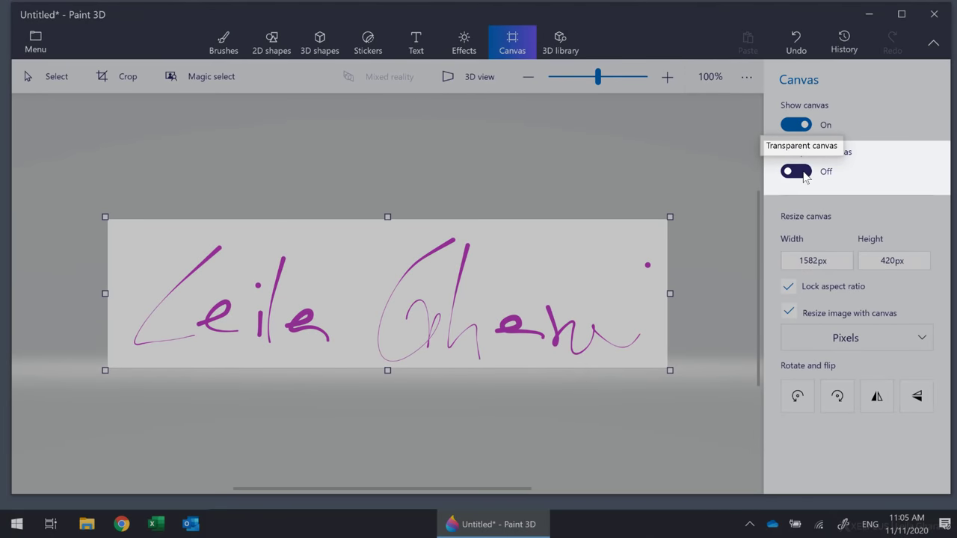
Turn on the transparent canvas and save the signature as Signature.png on the Desktop.
{"action": "left_click", "coordinate": [796, 172]}
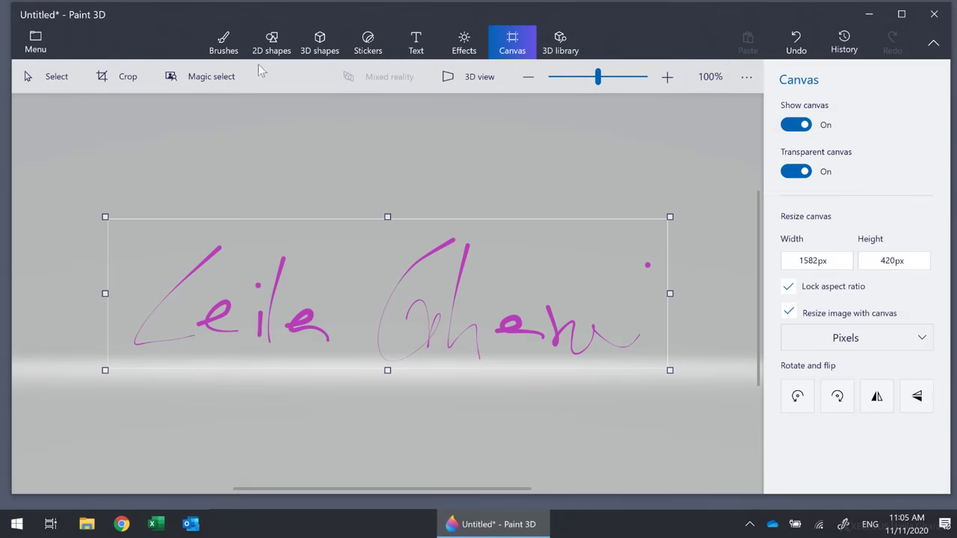
{"action": "left_click", "coordinate": [35, 42]}
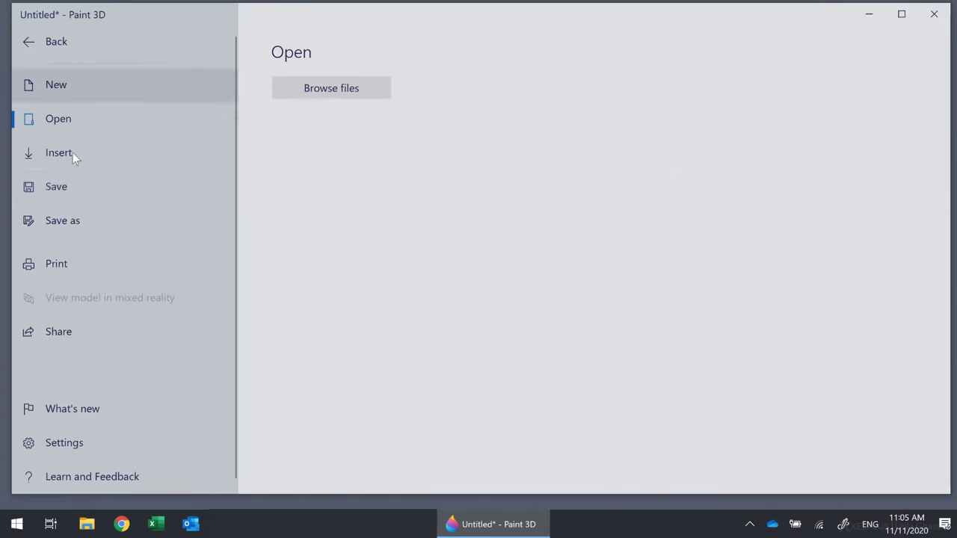
{"action": "left_click", "coordinate": [69, 214]}
{"action": "left_click", "coordinate": [295, 143]}
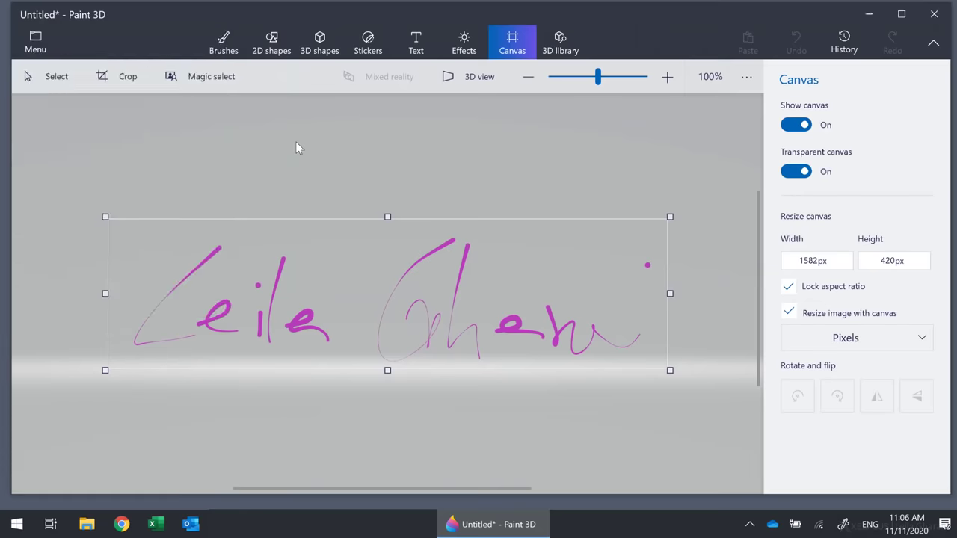
{"action": "type", "text": "Signature"}
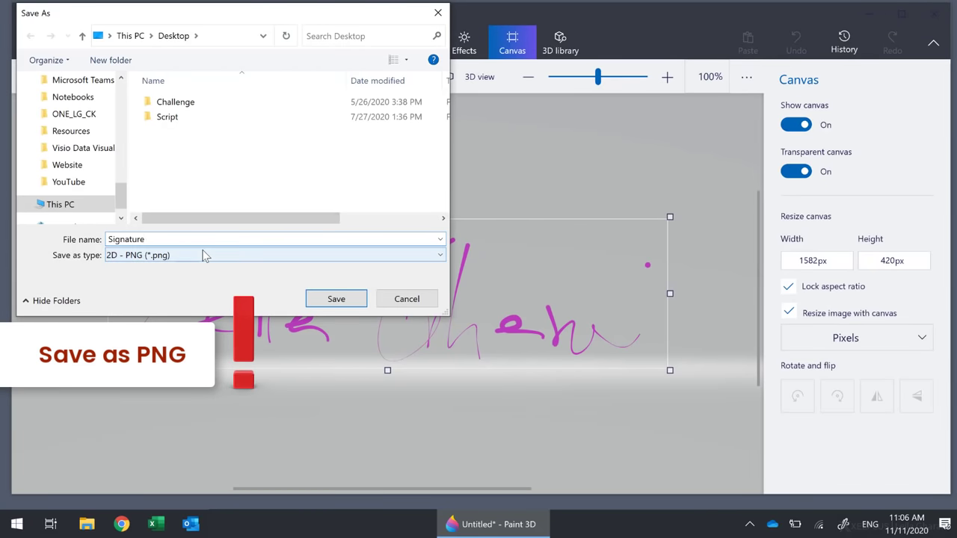
{"action": "left_click", "coordinate": [334, 299]}
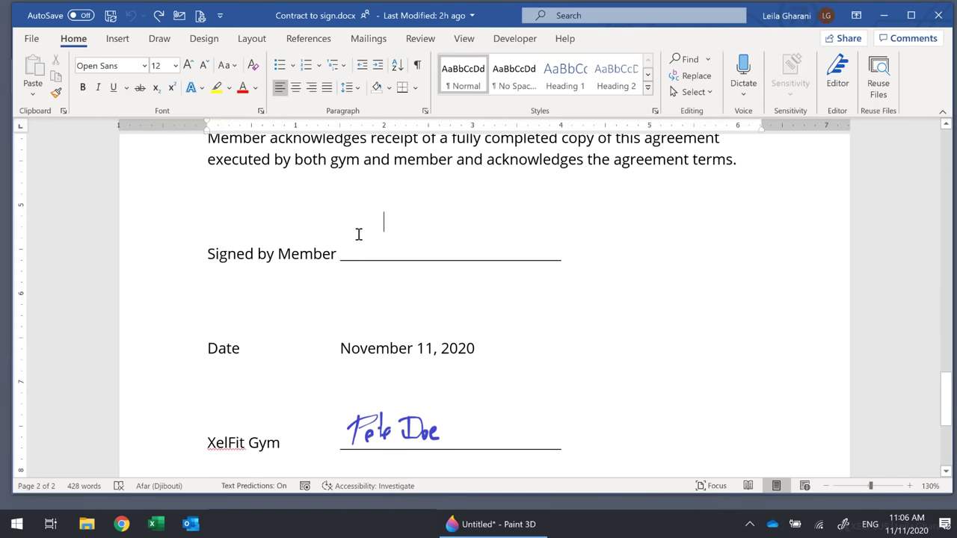
Insert Signature.png from the Desktop into the contract above the Signed by Member line.
{"action": "left_click", "coordinate": [111, 40]}
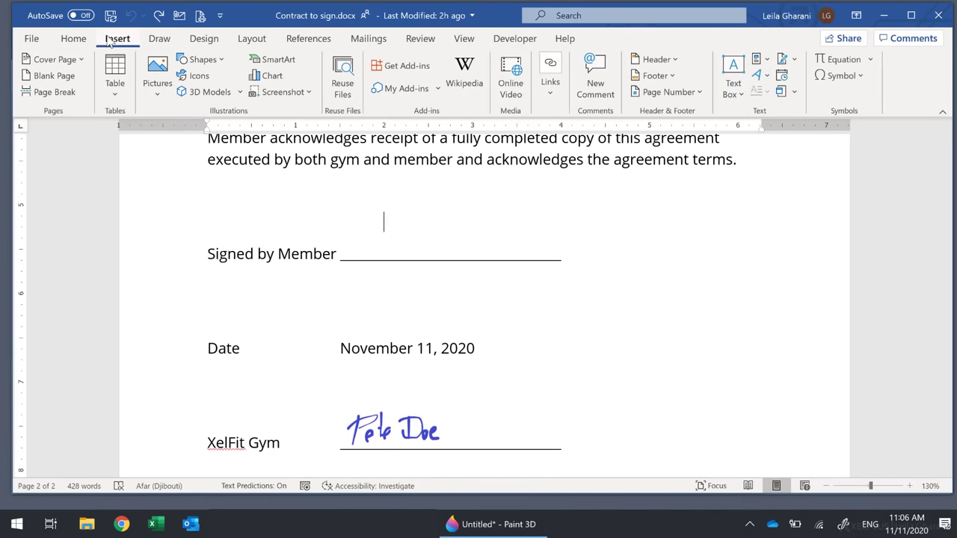
{"action": "left_click", "coordinate": [148, 68]}
{"action": "left_click", "coordinate": [171, 132]}
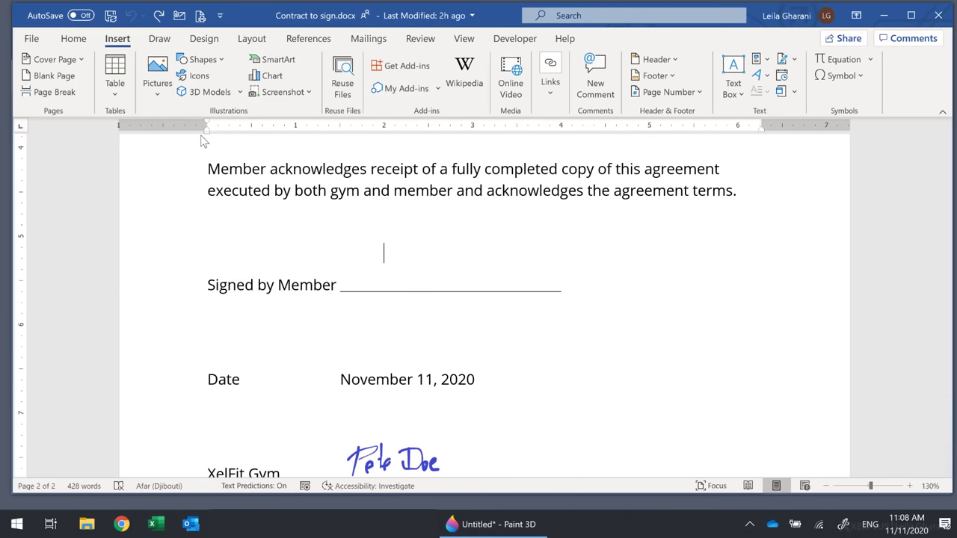
{"action": "key", "text": "ctrl+v"}
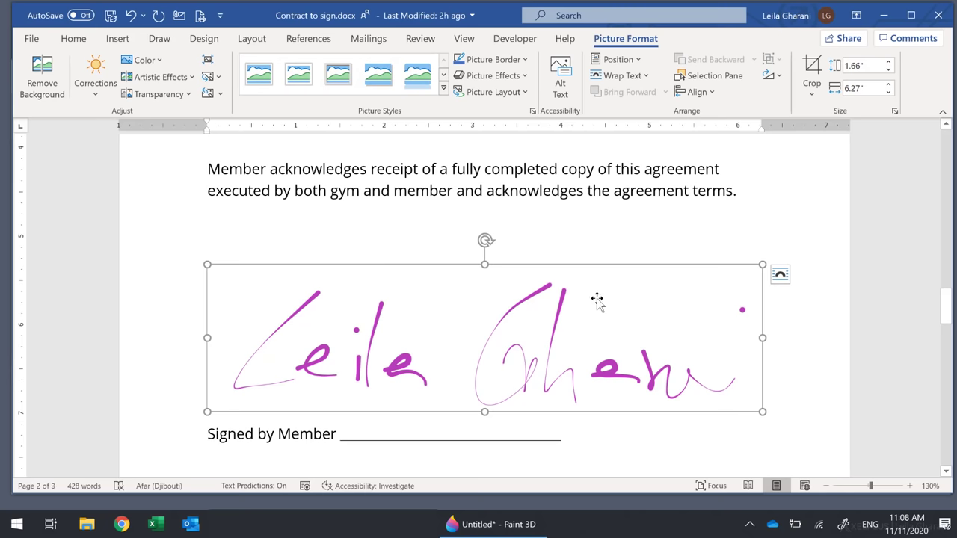
Wrap the signature Behind Text, shrink it to 0.82" × 3.07", and place it on the Signed by Member line.
{"action": "left_click", "coordinate": [779, 277]}
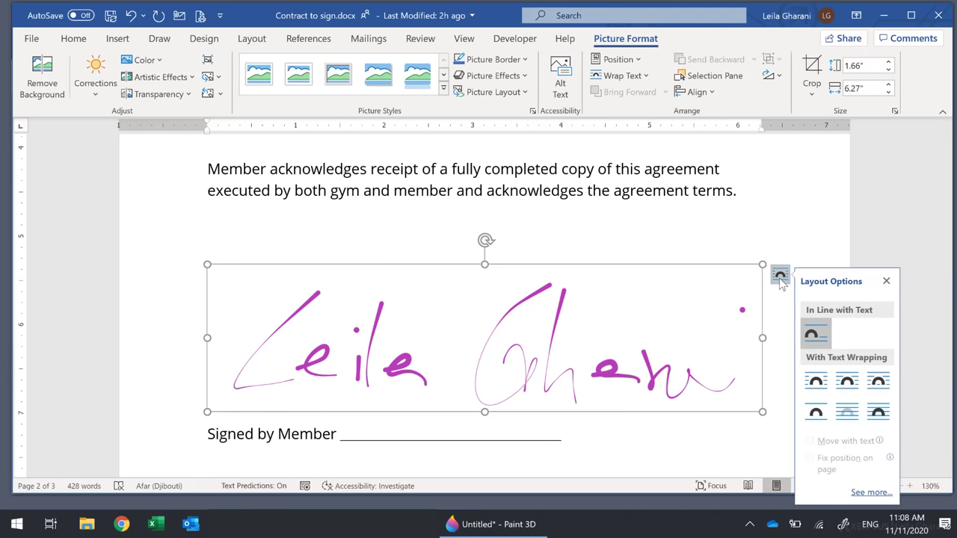
{"action": "left_click", "coordinate": [848, 413]}
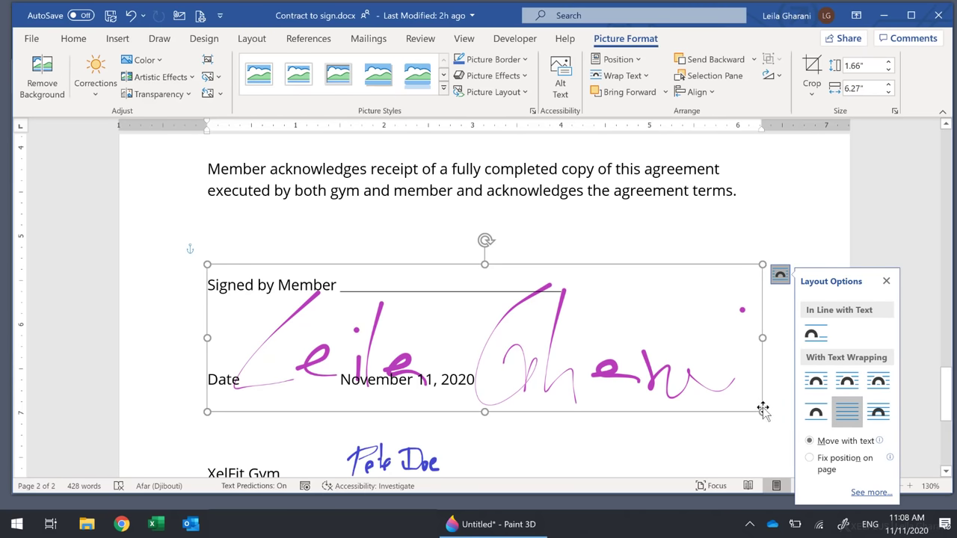
{"action": "mouse_move", "coordinate": [761, 411]}
{"action": "left_mouse_down"}
{"action": "mouse_move", "coordinate": [588, 314]}
{"action": "mouse_move", "coordinate": [488, 295]}
{"action": "mouse_move", "coordinate": [472, 329]}
{"action": "left_mouse_up"}
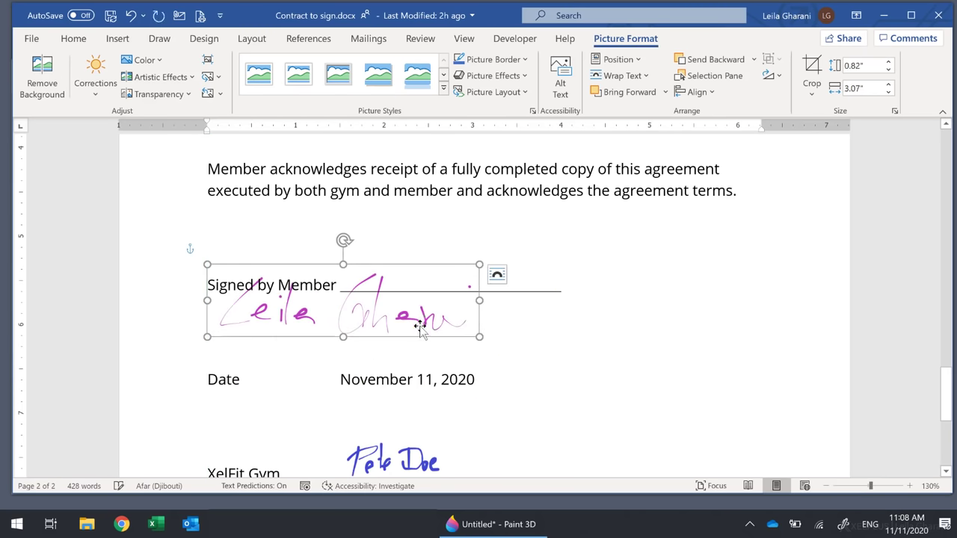
{"action": "mouse_move", "coordinate": [402, 332]}
{"action": "left_mouse_down"}
{"action": "mouse_move", "coordinate": [474, 287]}
{"action": "mouse_move", "coordinate": [547, 292]}
{"action": "left_mouse_up"}
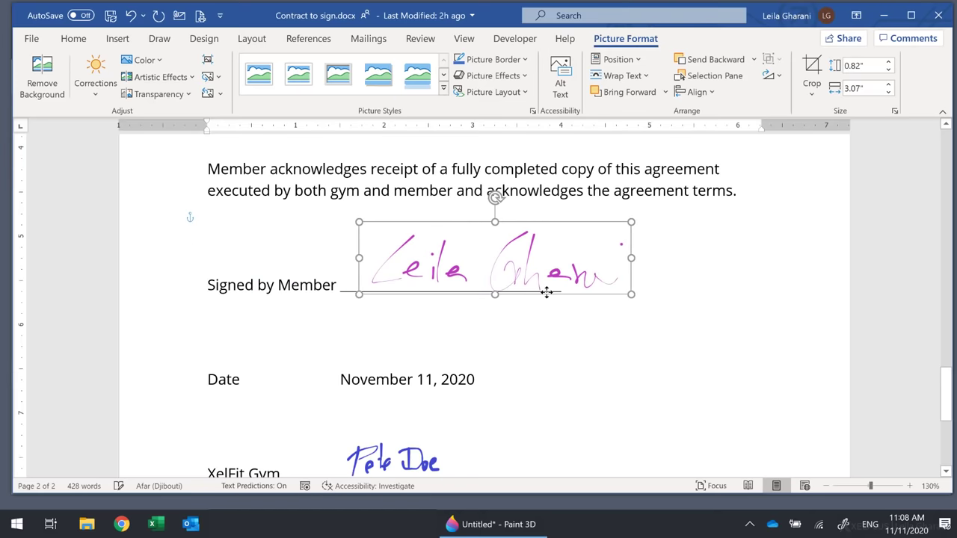